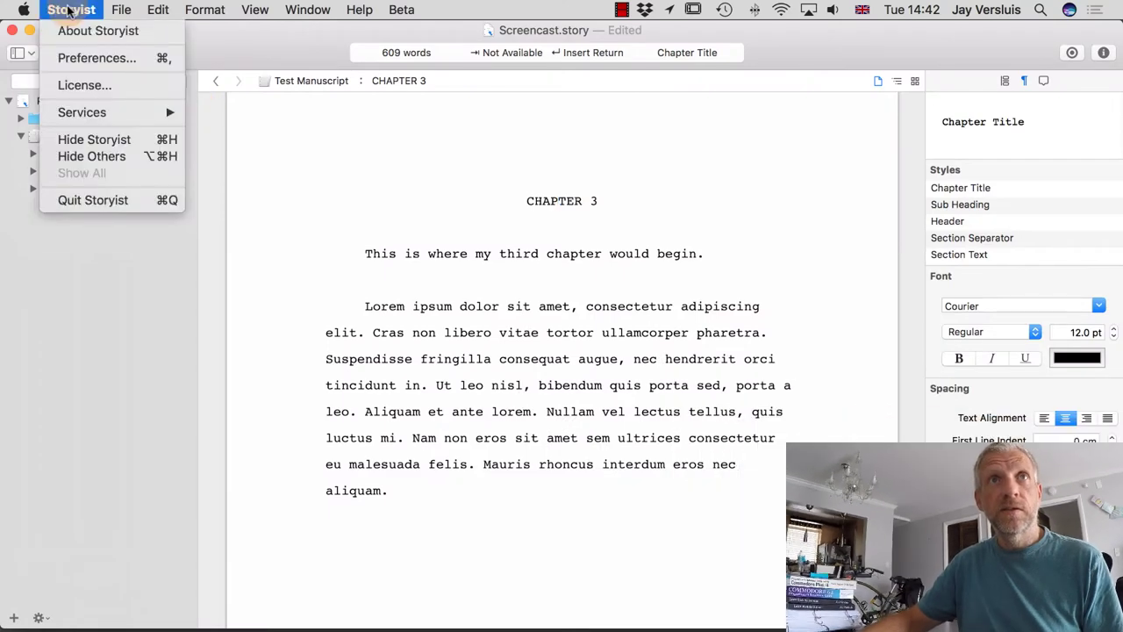
# Review the Default Theme's font, color and icon settings in the appearance preferences
pyautogui.click(145, 58)
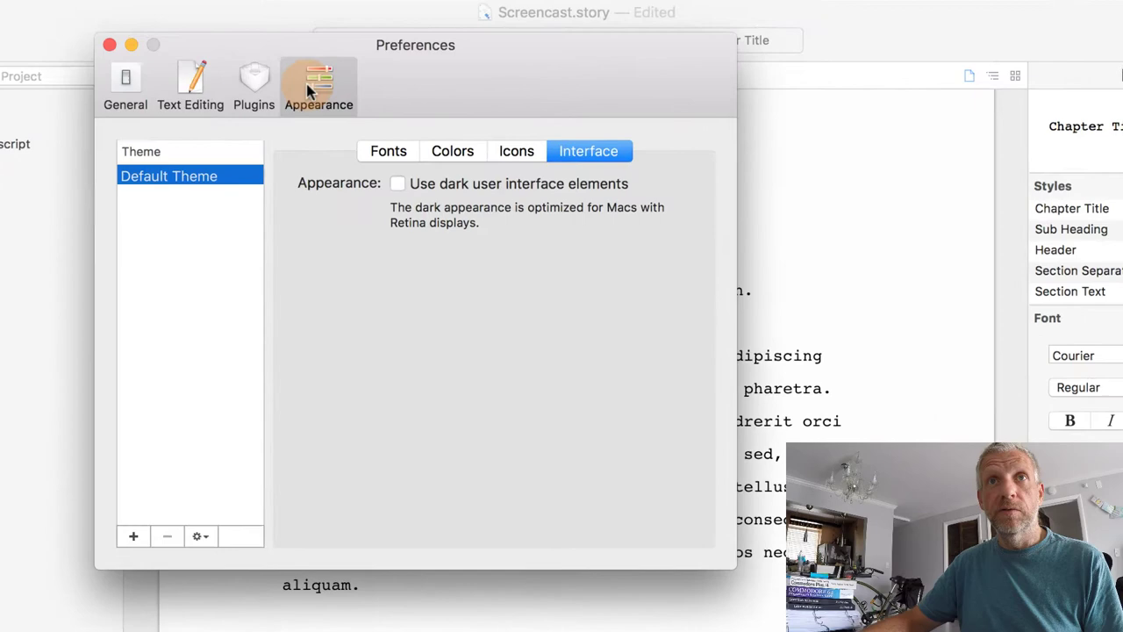
pyautogui.click(379, 154)
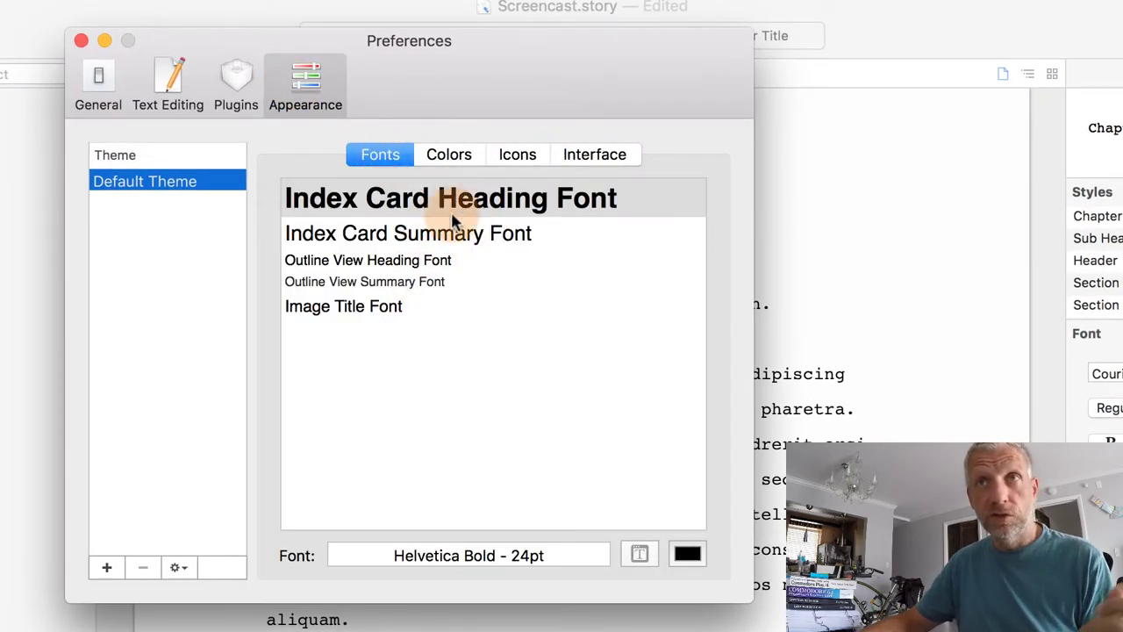
pyautogui.click(465, 162)
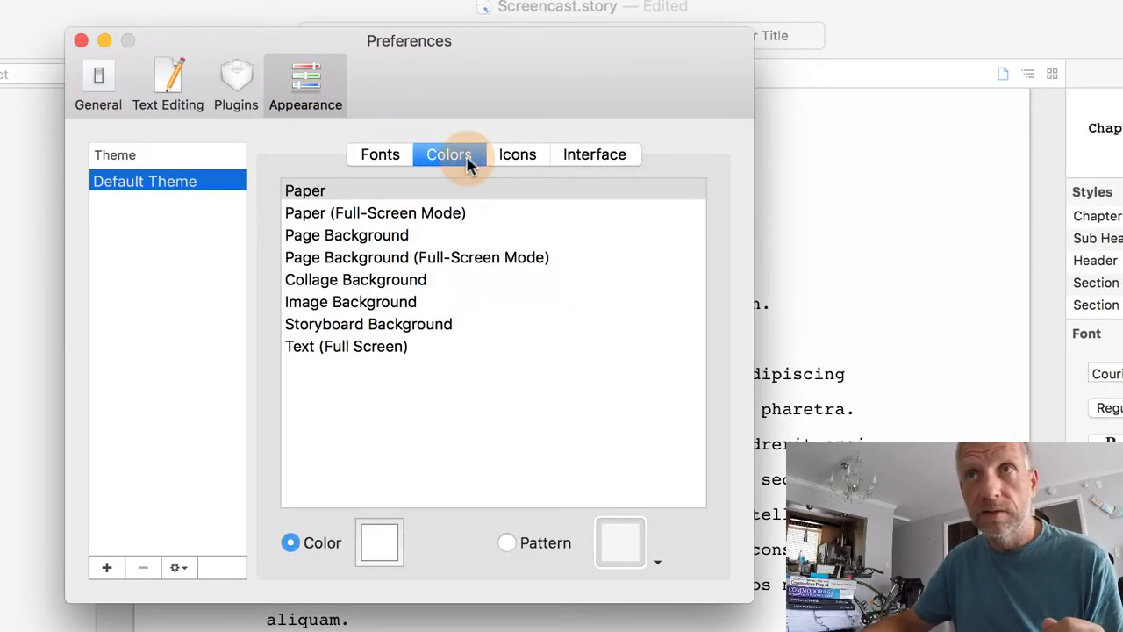
pyautogui.click(526, 163)
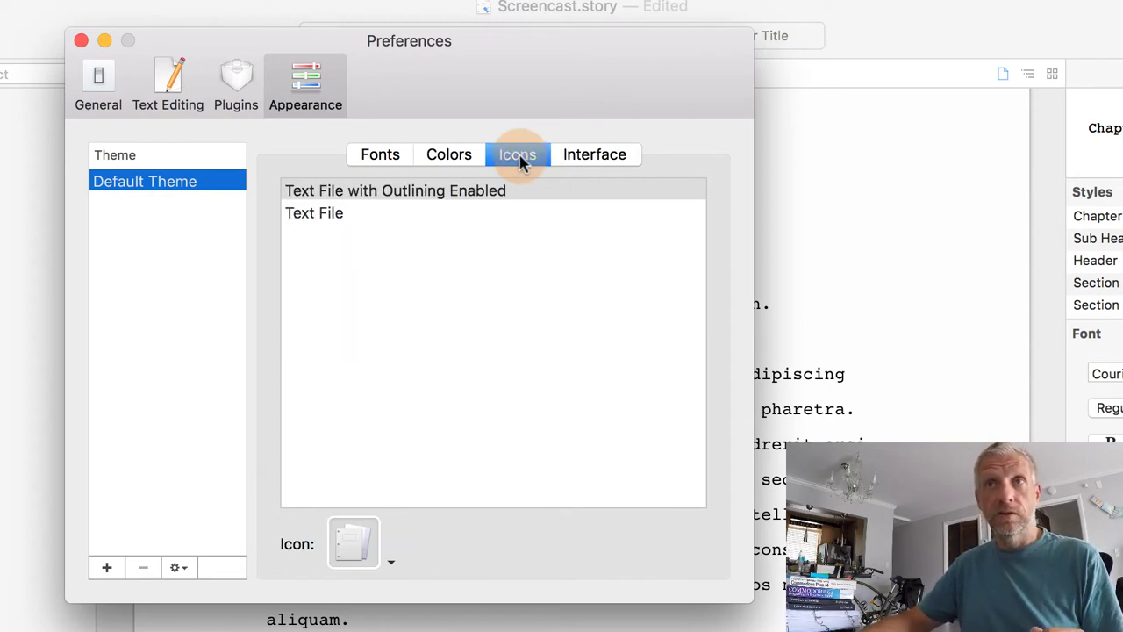
pyautogui.click(364, 156)
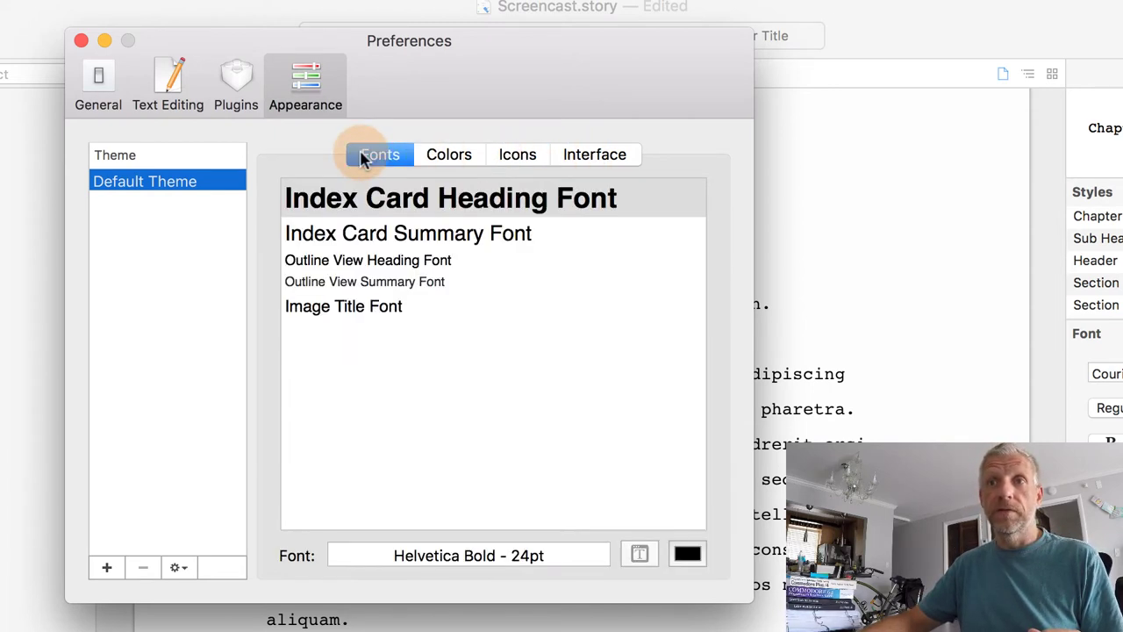
pyautogui.click(448, 158)
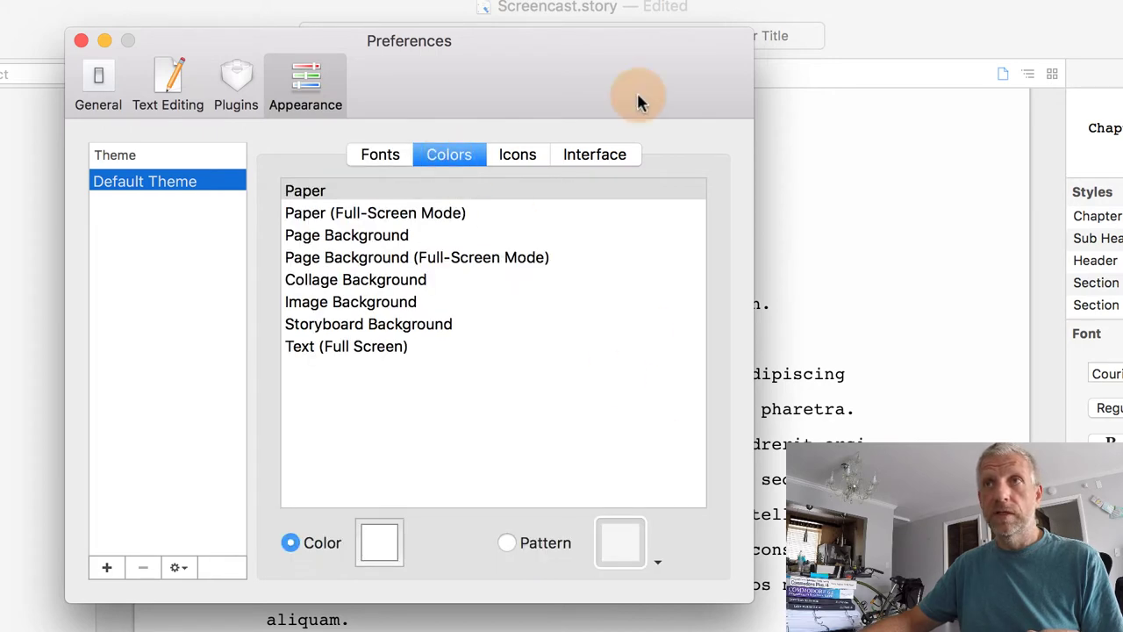
pyautogui.moveTo(640, 68); pyautogui.dragTo(440, 56)
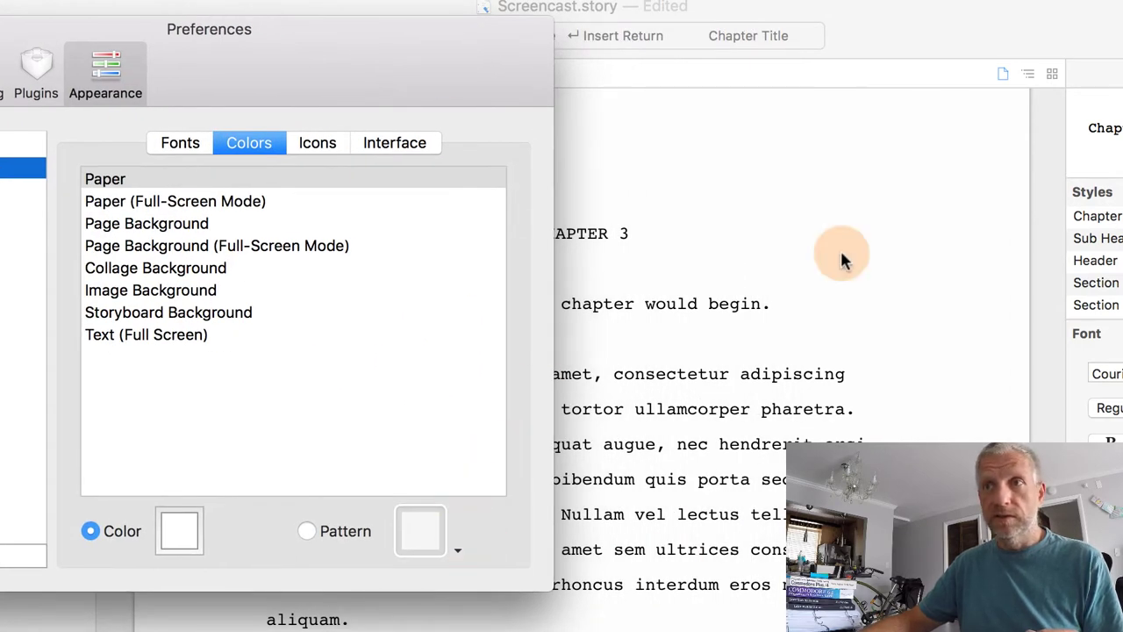
# Try the Fabric 1, Cork and Paper 1 patterns on the Paper background, and return it to plain color
pyautogui.click(308, 529)
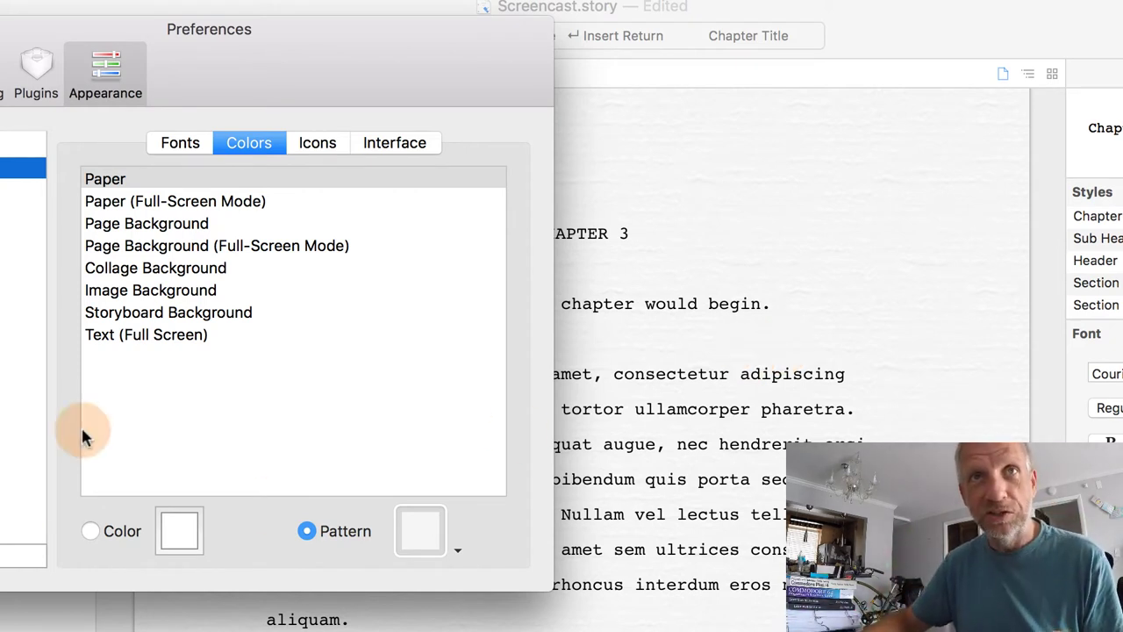
pyautogui.click(453, 543)
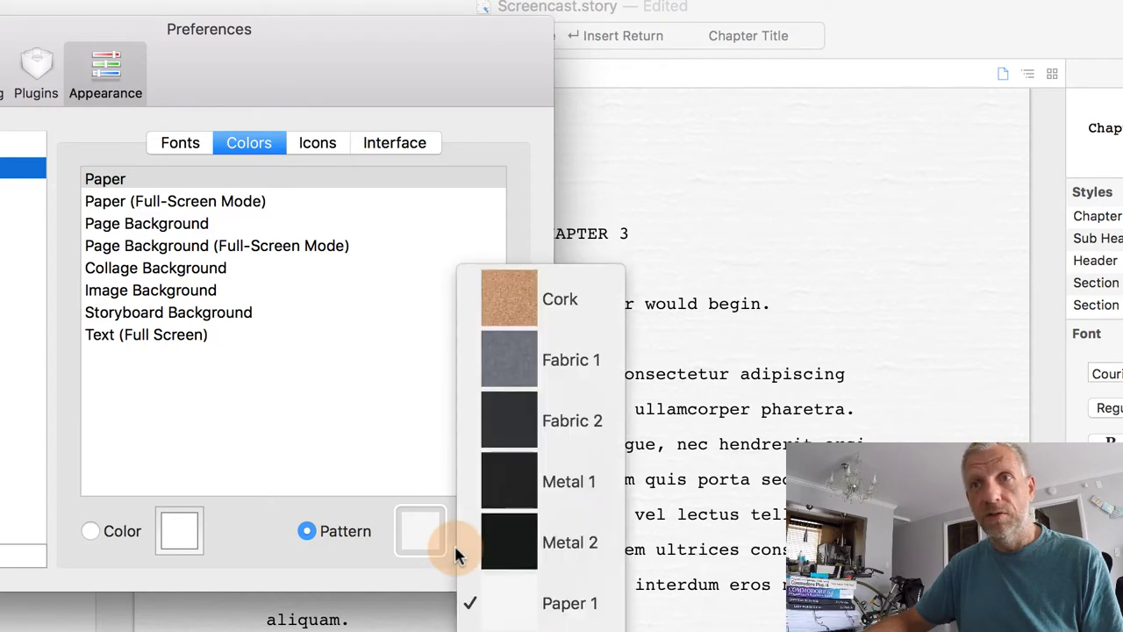
pyautogui.click(532, 369)
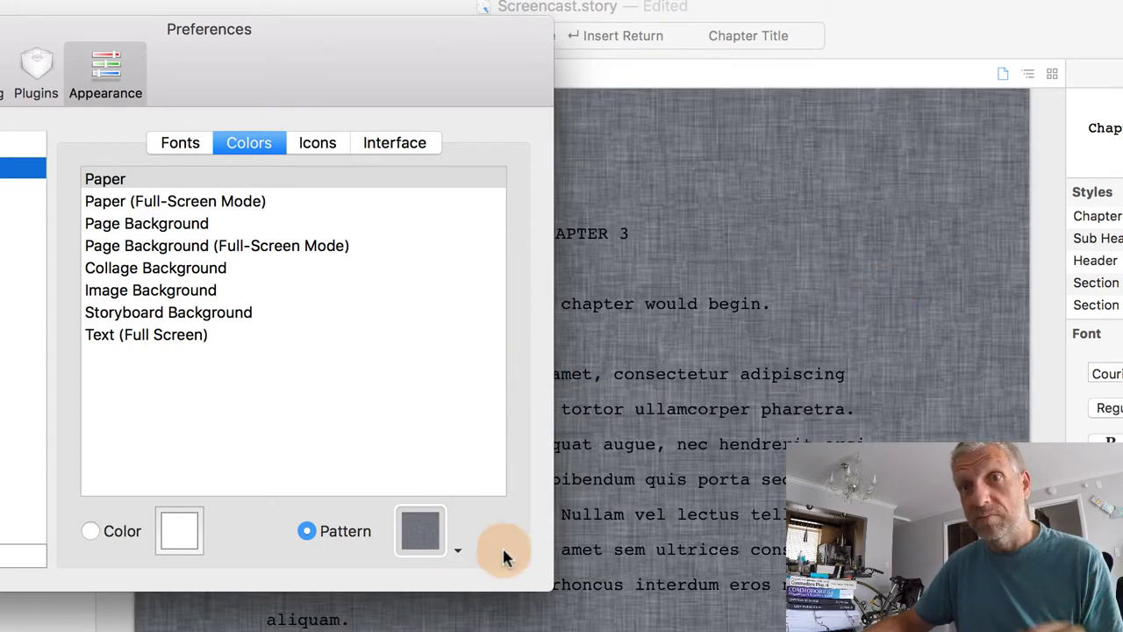
pyautogui.click(455, 543)
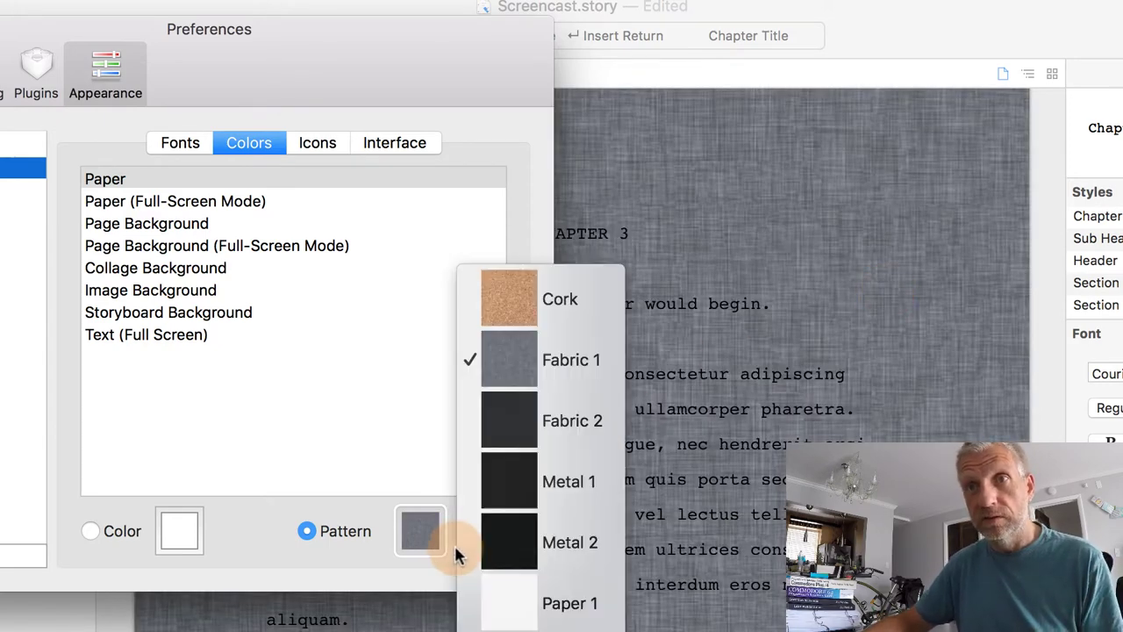
pyautogui.click(518, 311)
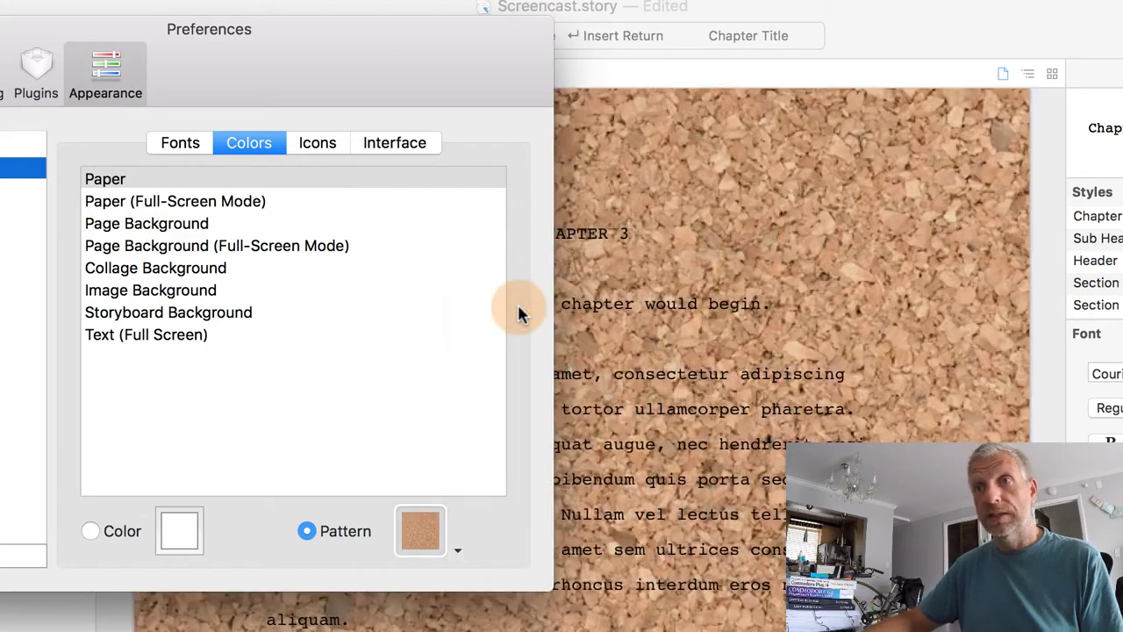
pyautogui.click(457, 553)
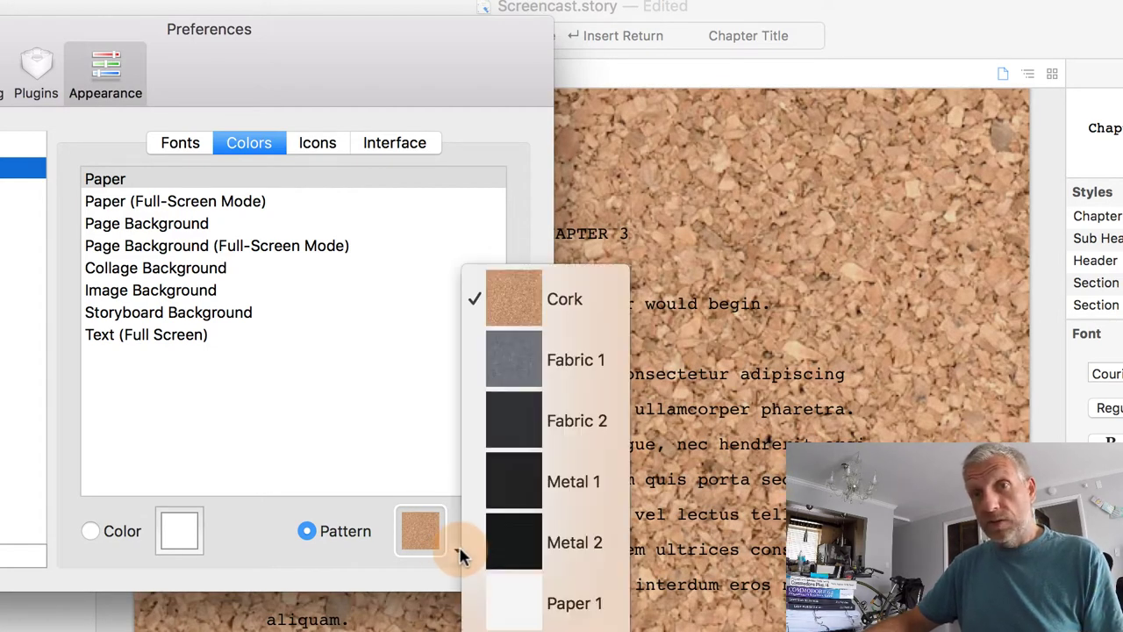
pyautogui.click(514, 603)
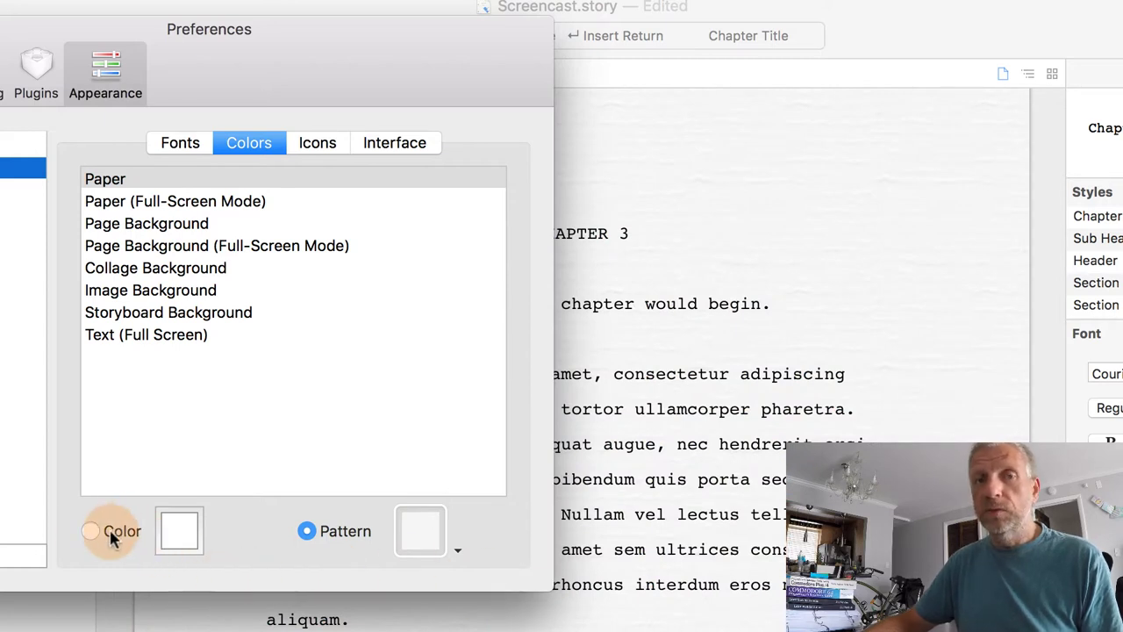
pyautogui.click(88, 532)
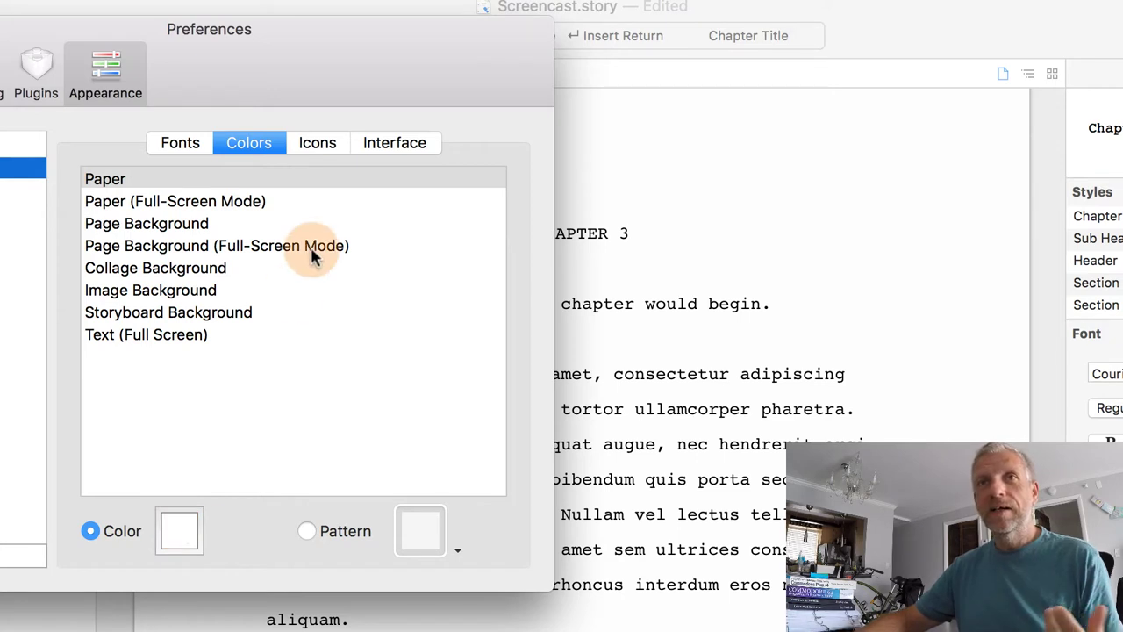
# Enable dark user interface elements for the Default Theme and close the preferences to check the manuscript
pyautogui.click(427, 145)
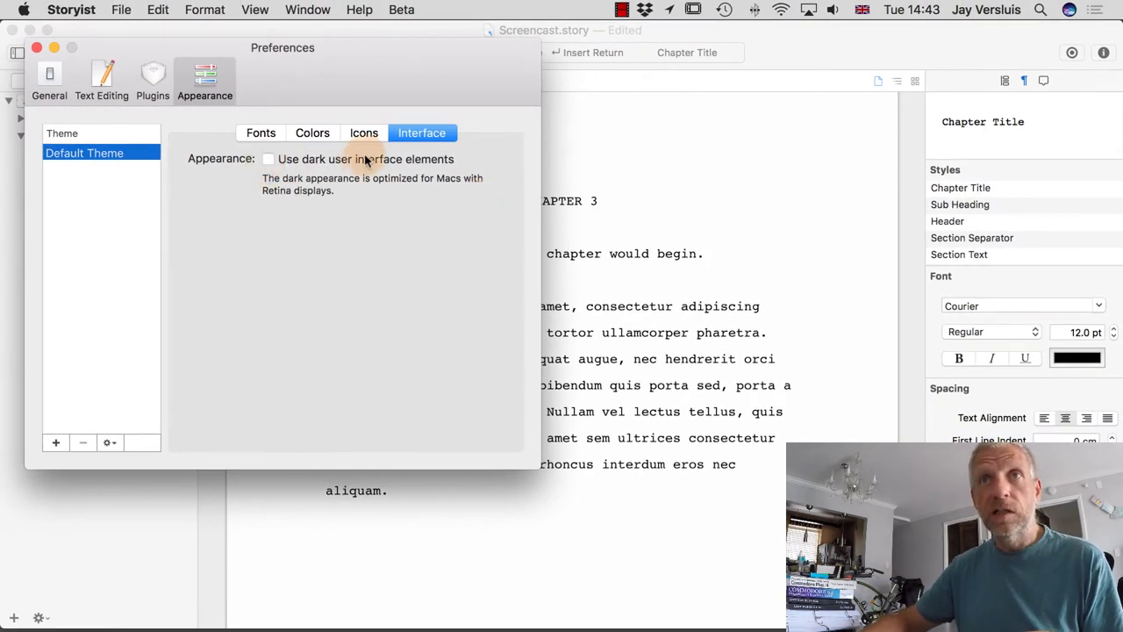
pyautogui.click(268, 159)
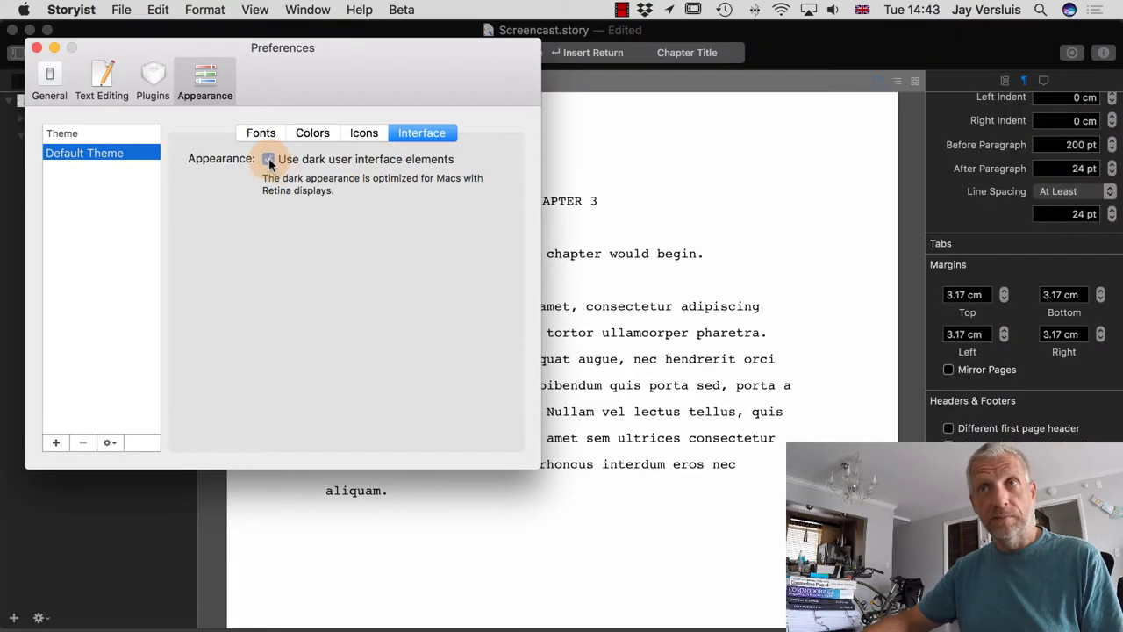
pyautogui.click(36, 49)
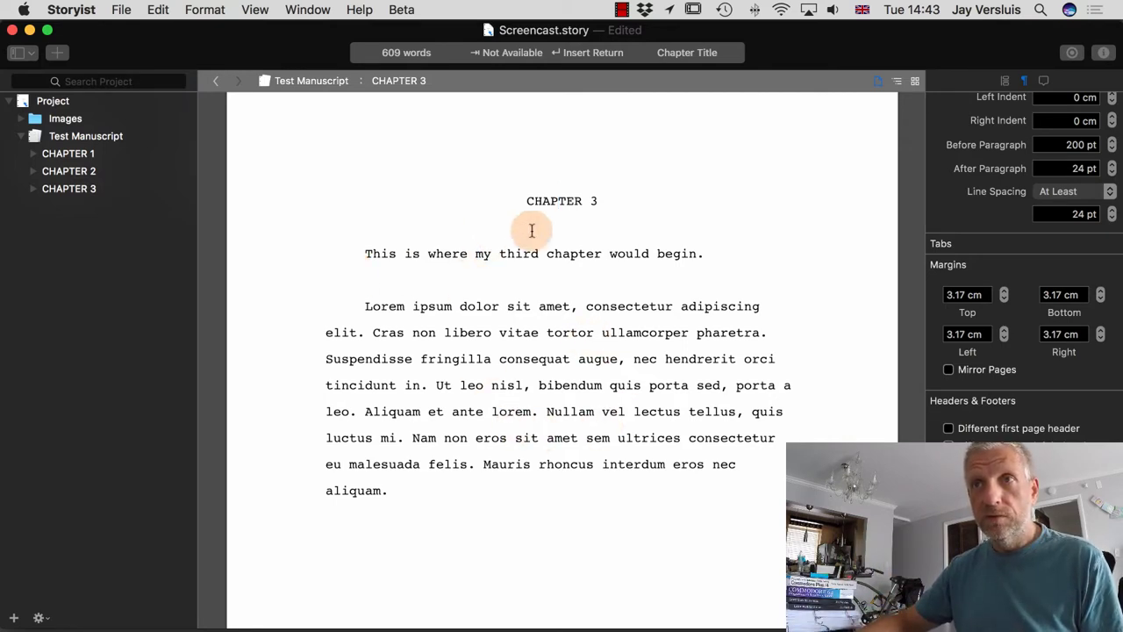
pyautogui.scroll(2, 568, 315)
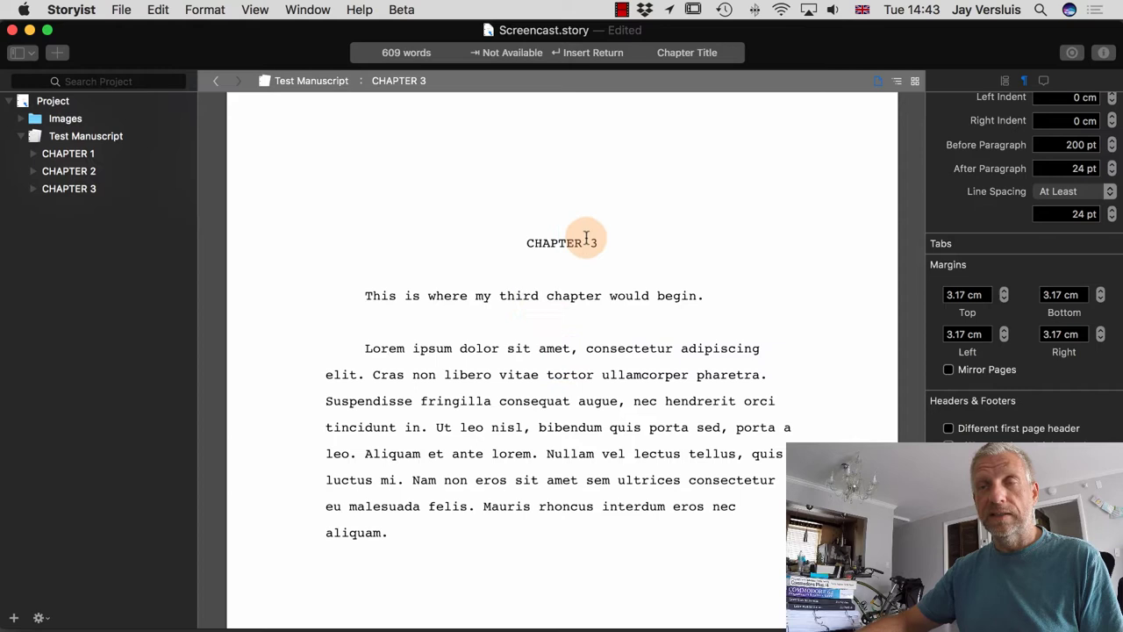
pyautogui.scroll(-2, 571, 319)
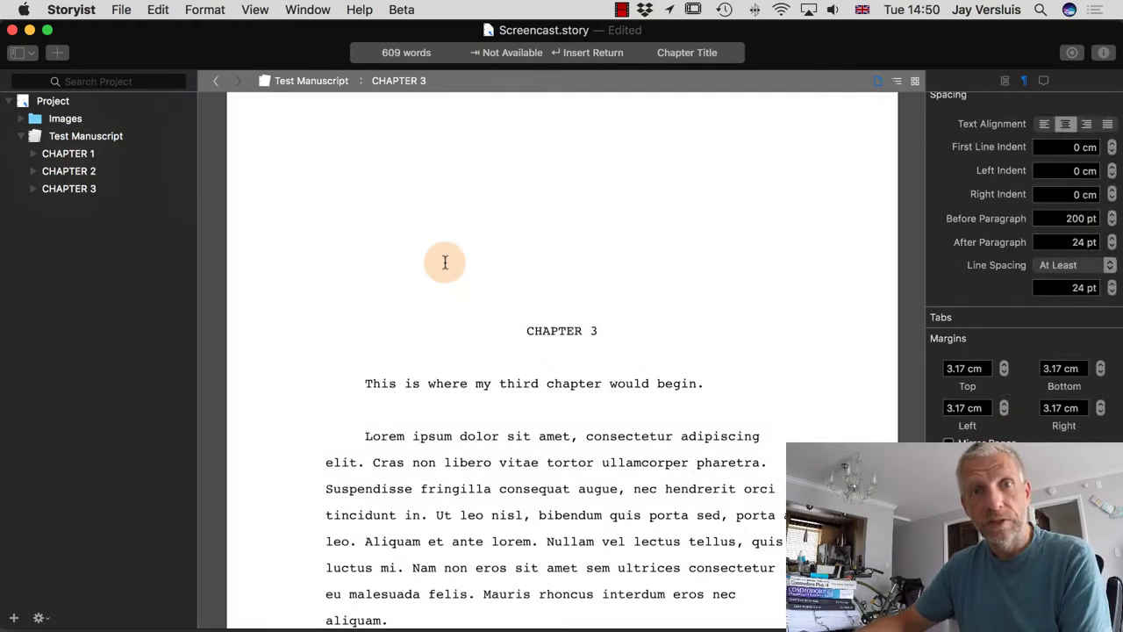
# Reopen the theme's color preferences and choose Snow as the color for Text (Full Screen)
pyautogui.click(71, 9)
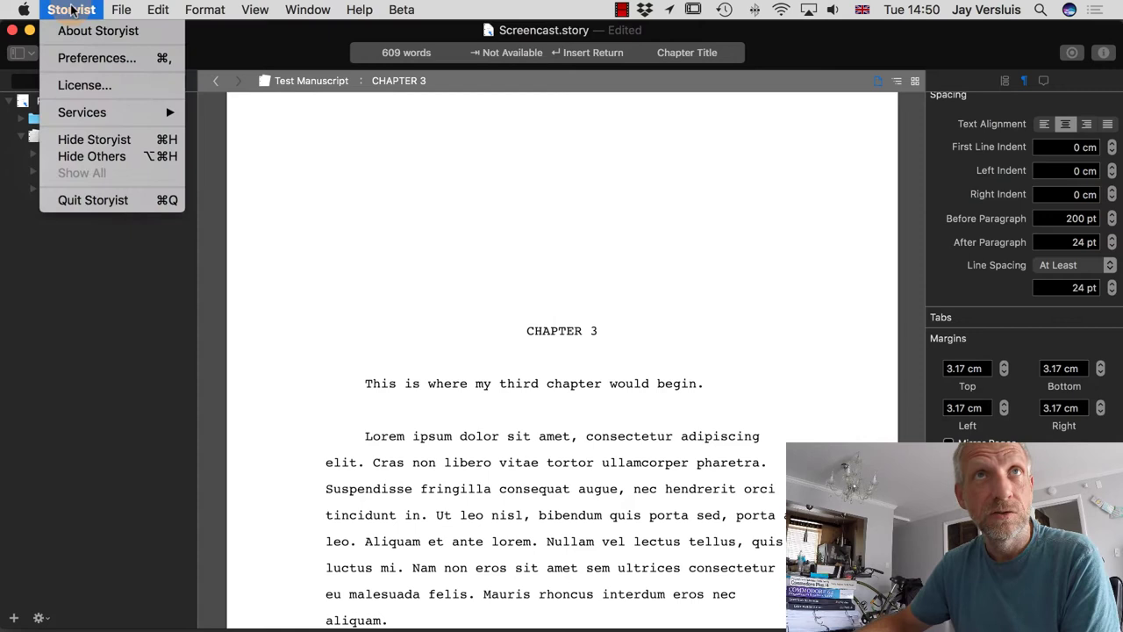
pyautogui.click(143, 62)
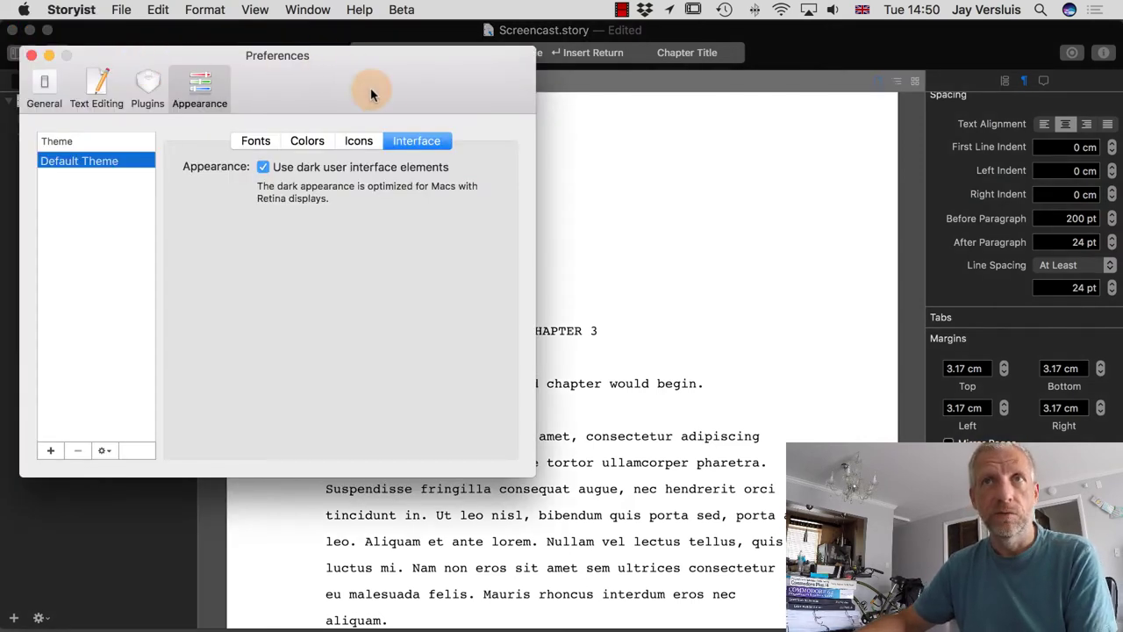
pyautogui.click(309, 143)
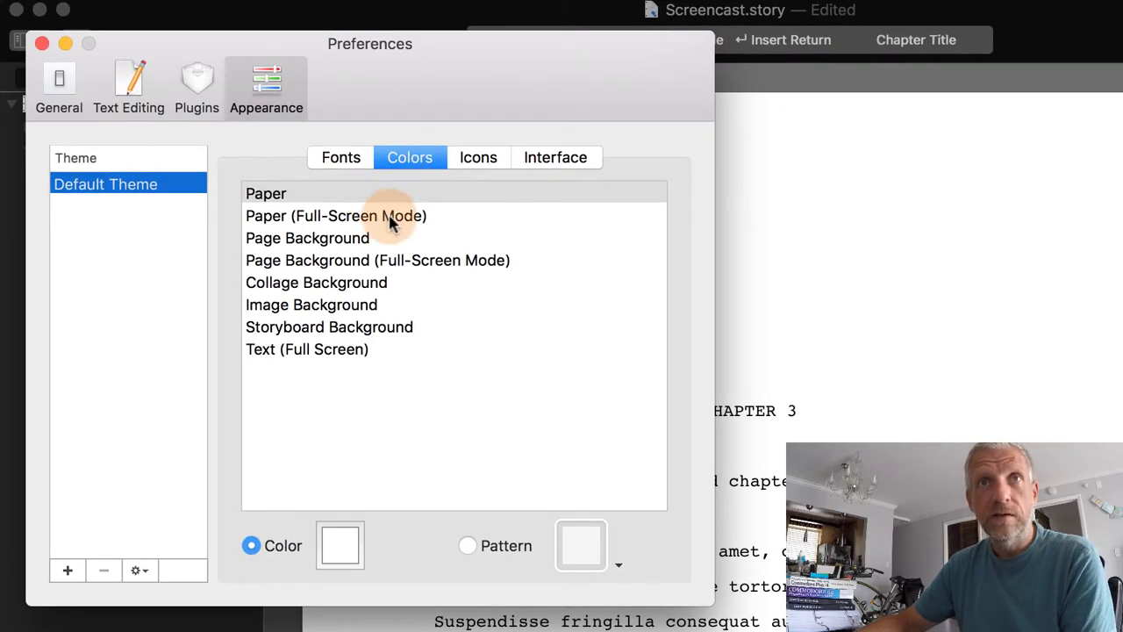
pyautogui.click(357, 194)
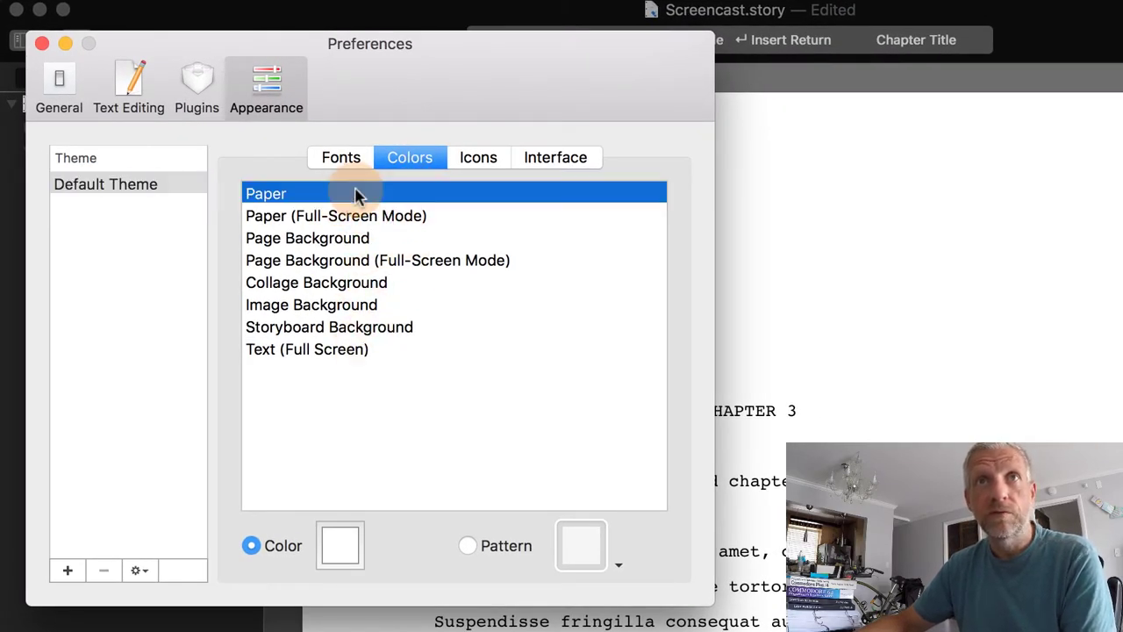
pyautogui.click(406, 222)
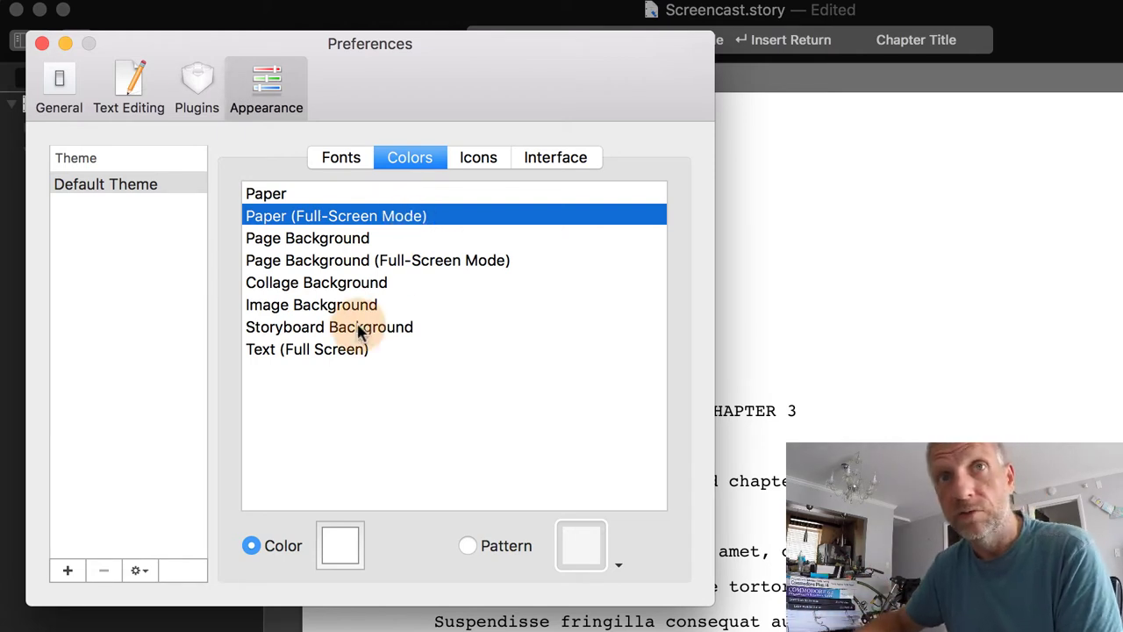
pyautogui.click(285, 352)
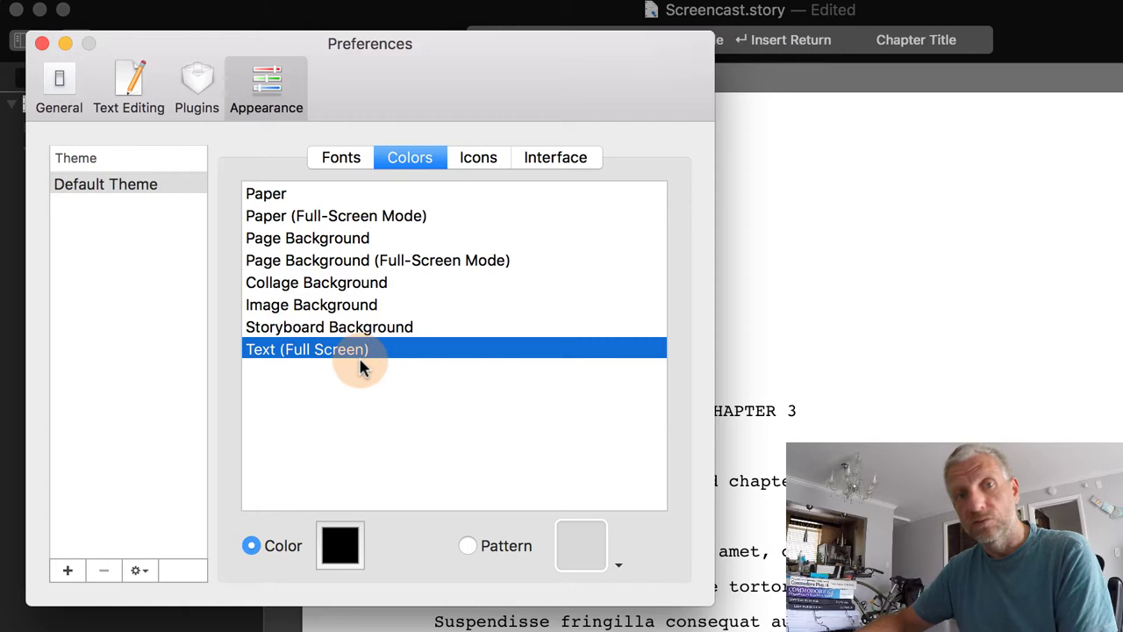
pyautogui.click(341, 546)
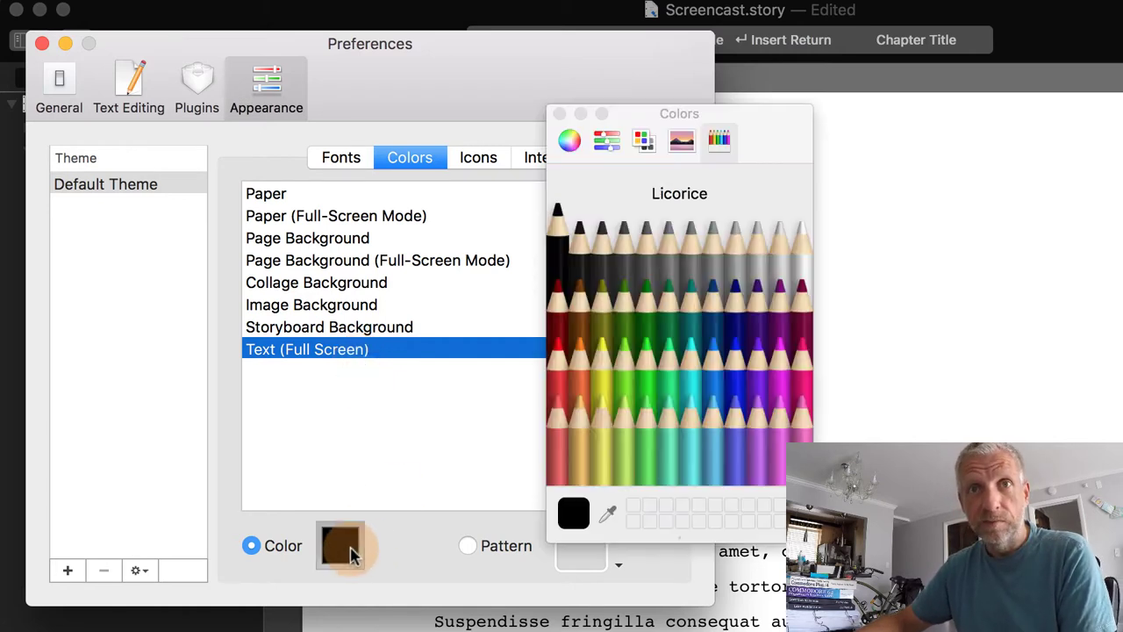
pyautogui.click(806, 254)
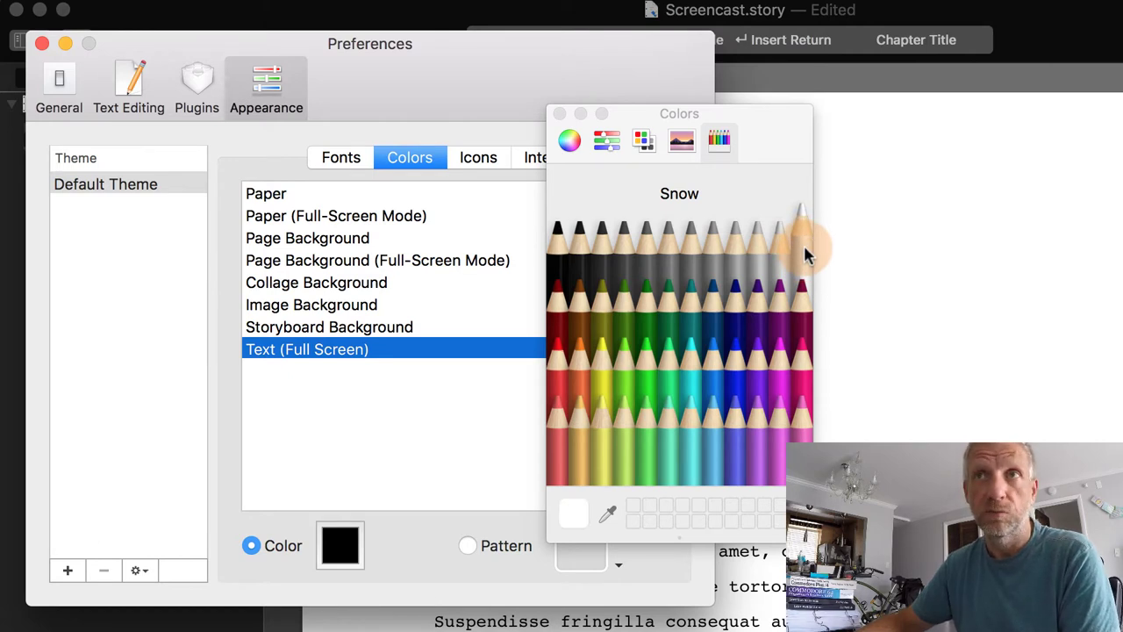
pyautogui.click(560, 115)
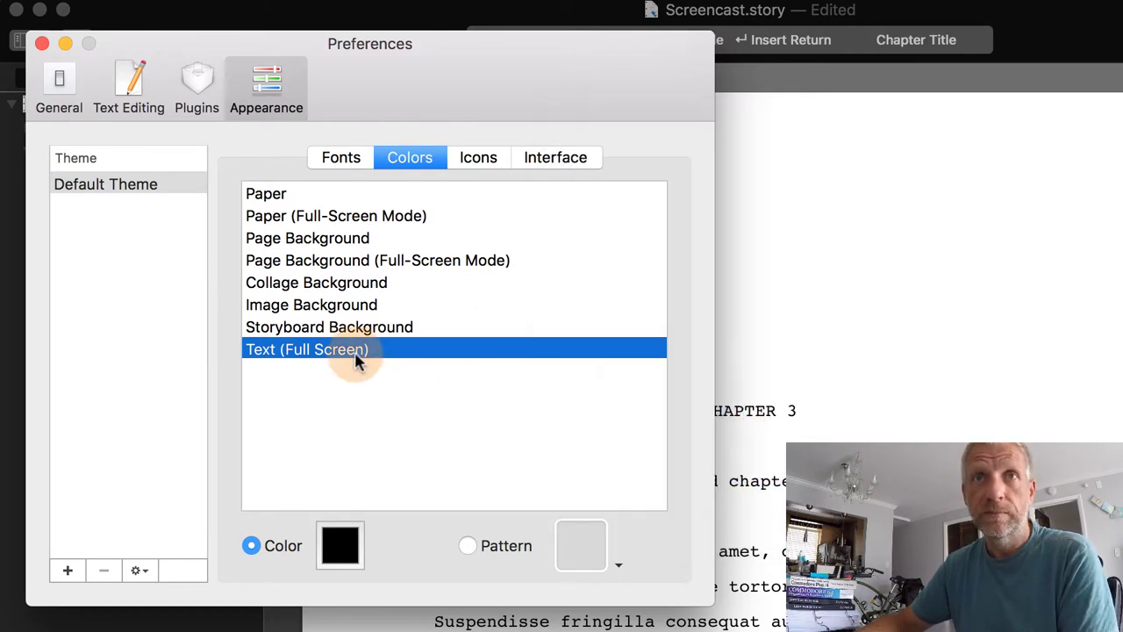
# Set the Paper (Full-Screen Mode) color to Tungsten and close the preferences
pyautogui.click(292, 189)
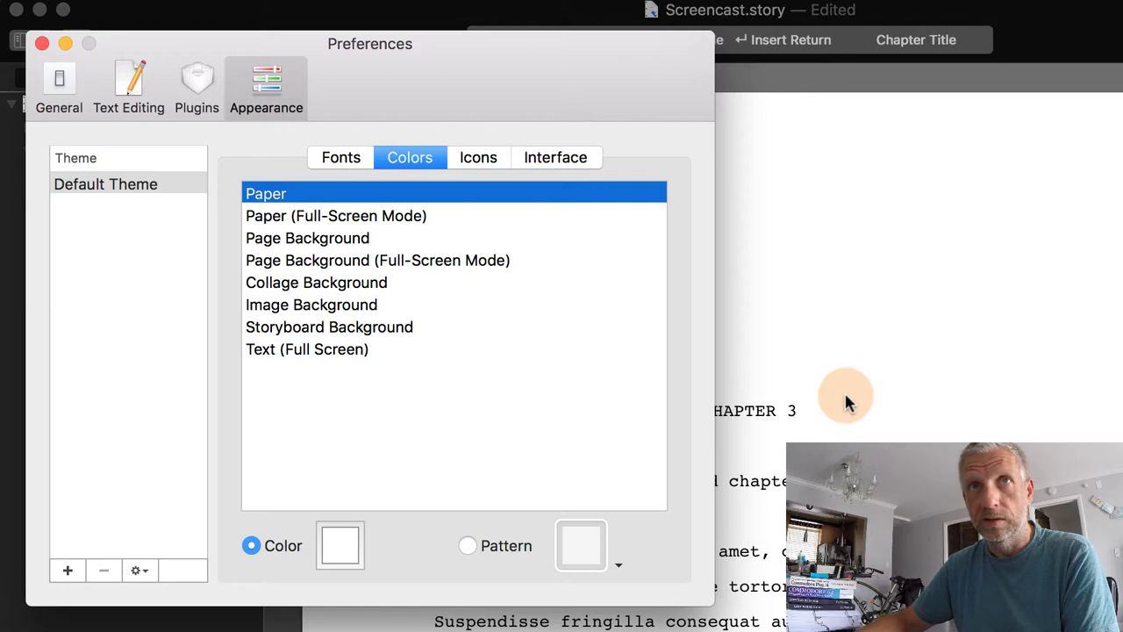
pyautogui.click(378, 215)
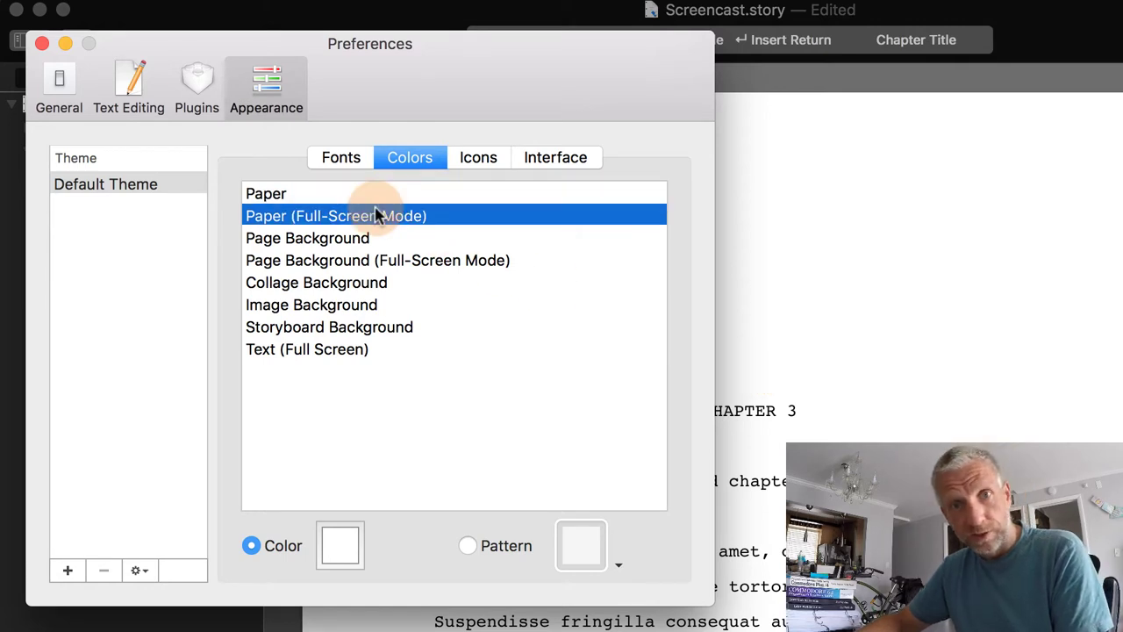
pyautogui.click(344, 550)
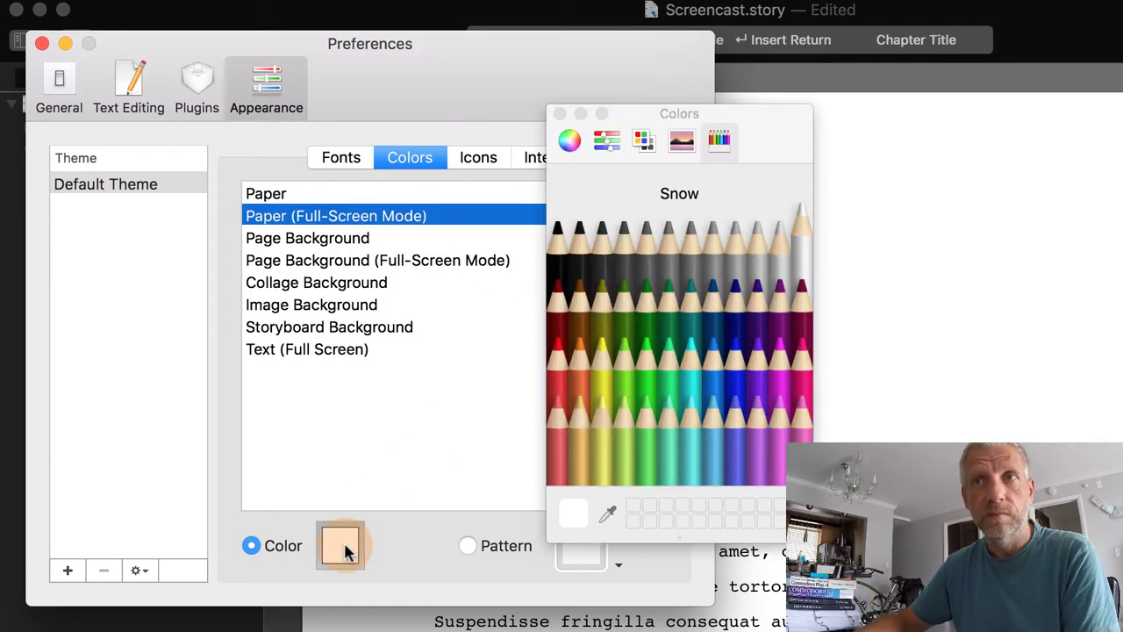
pyautogui.click(603, 252)
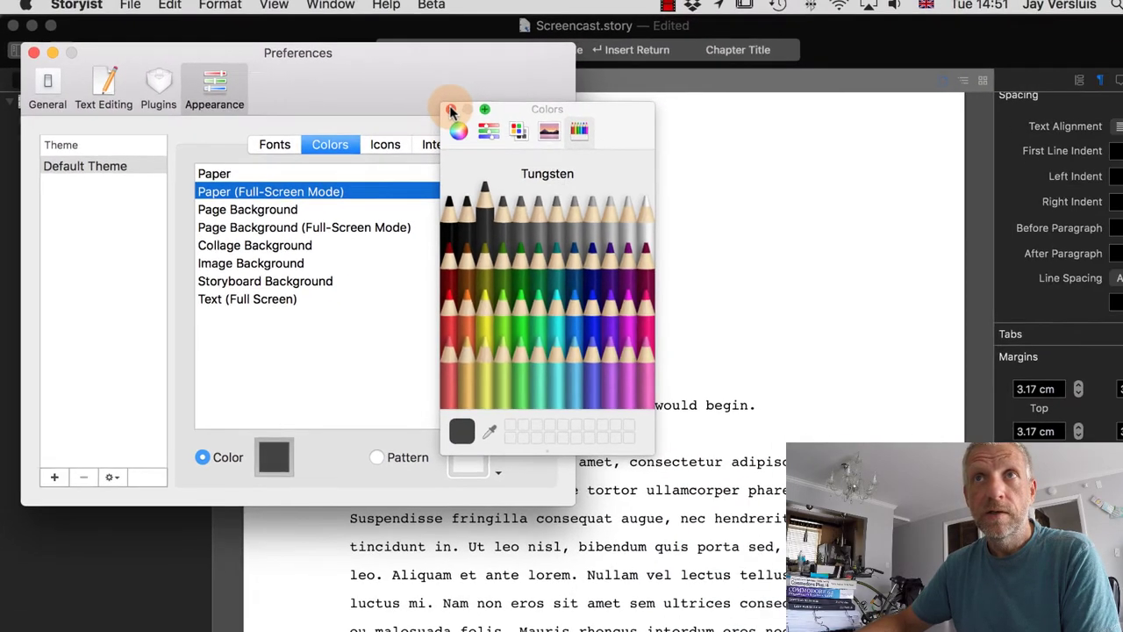
pyautogui.click(549, 113)
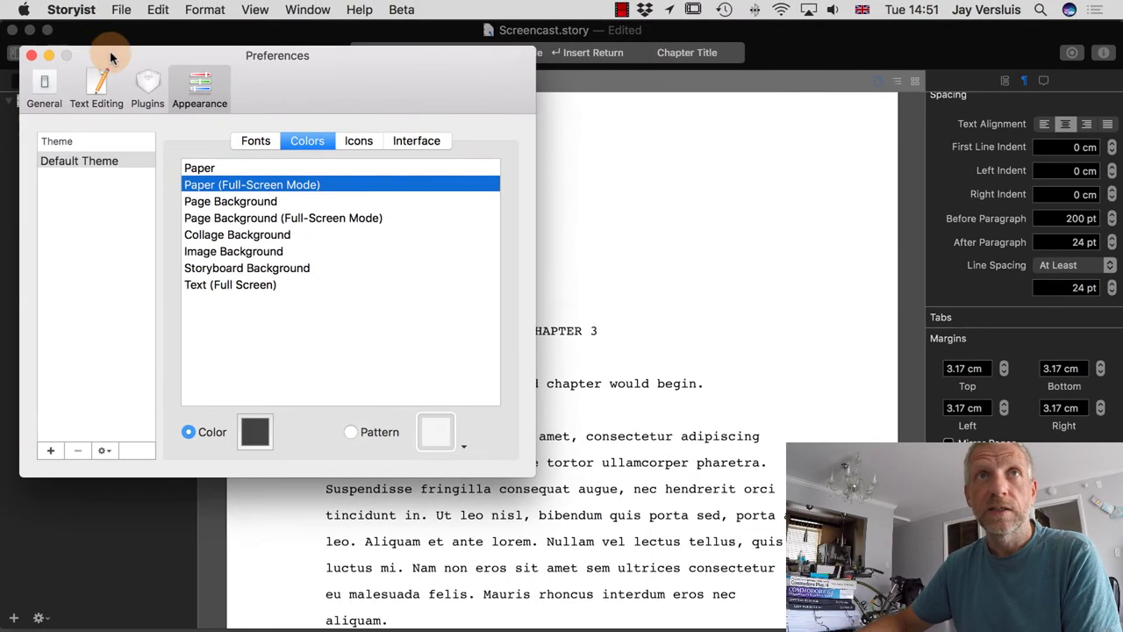
pyautogui.click(31, 55)
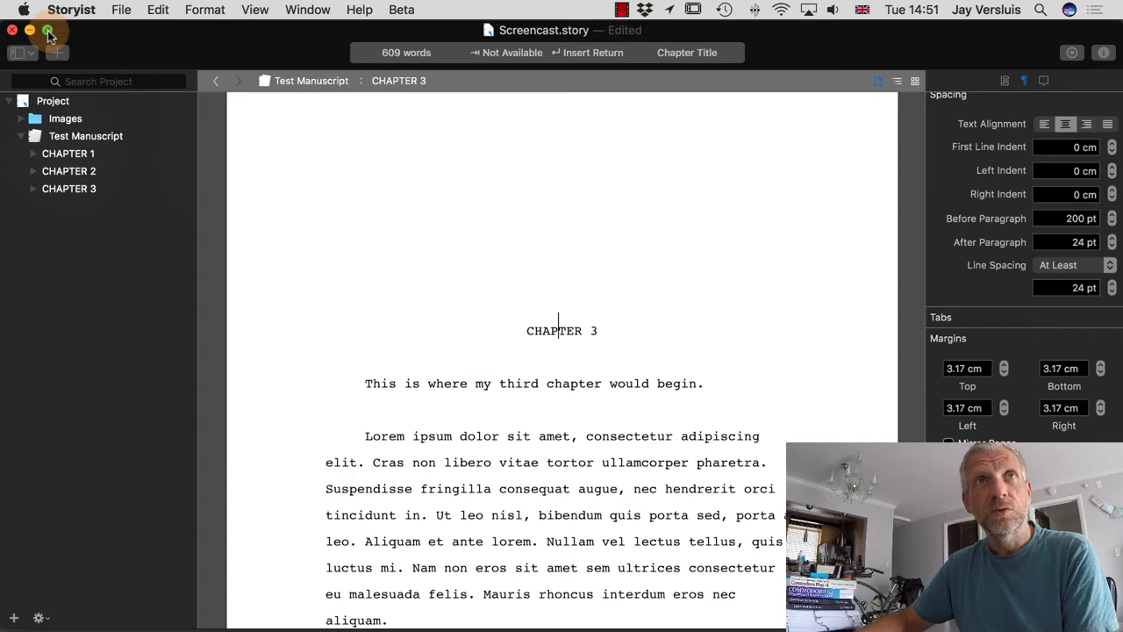
# Switch the manuscript to full screen and enlarge the page to check the CHAPTER 3 text against the dark paper
pyautogui.click(49, 32)
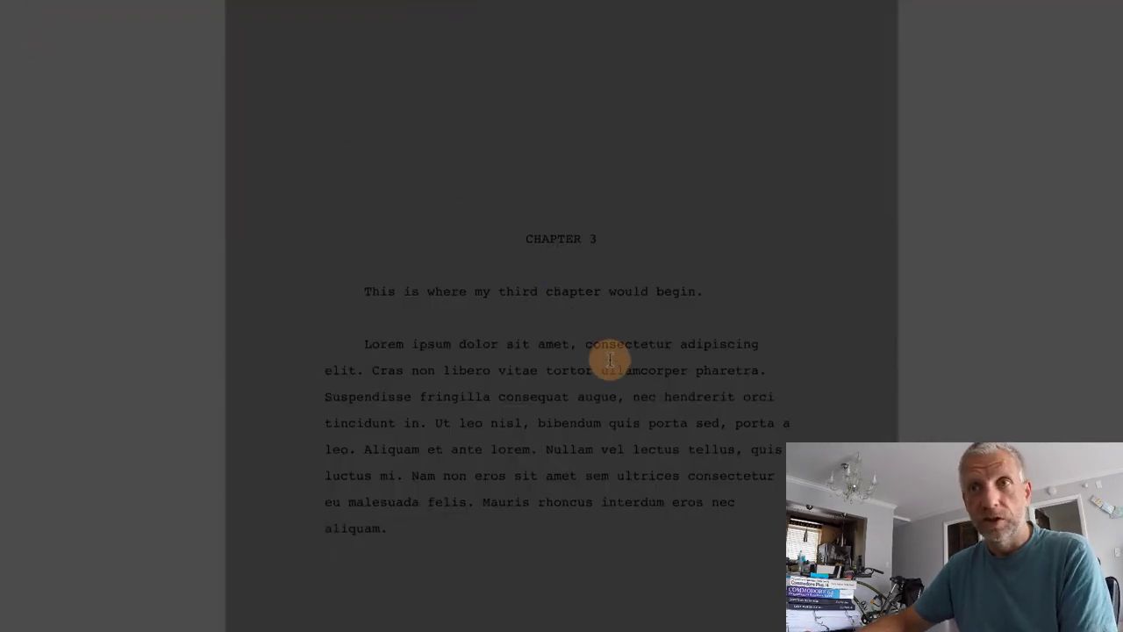
pyautogui.scroll(2, 609, 356)
pyautogui.scroll(3, 611, 346)
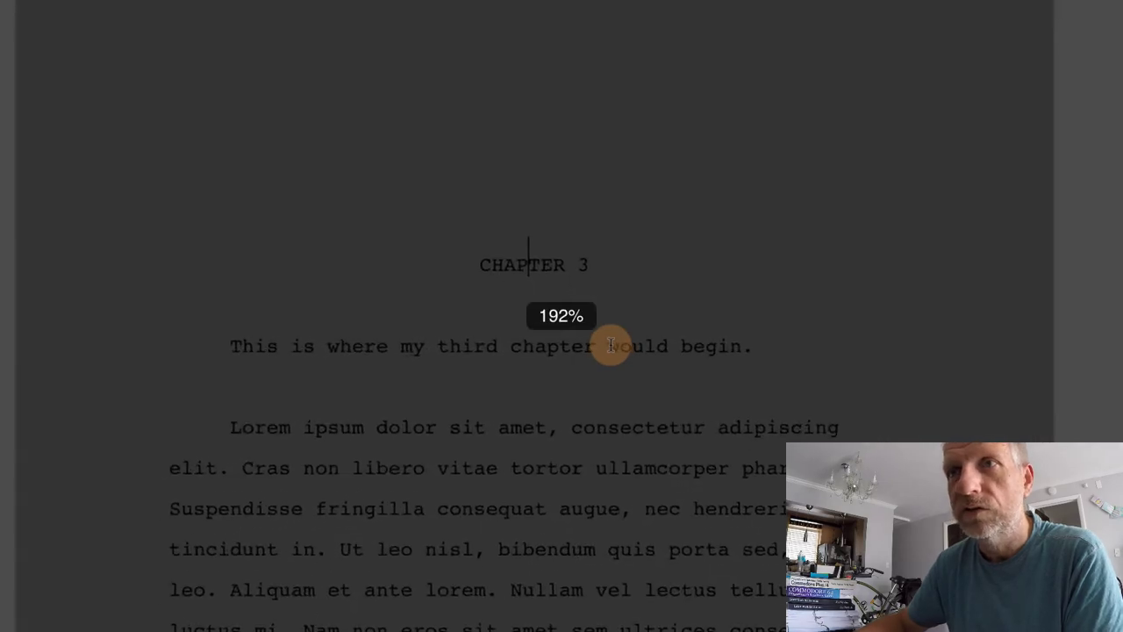
pyautogui.scroll(-3, 610, 343)
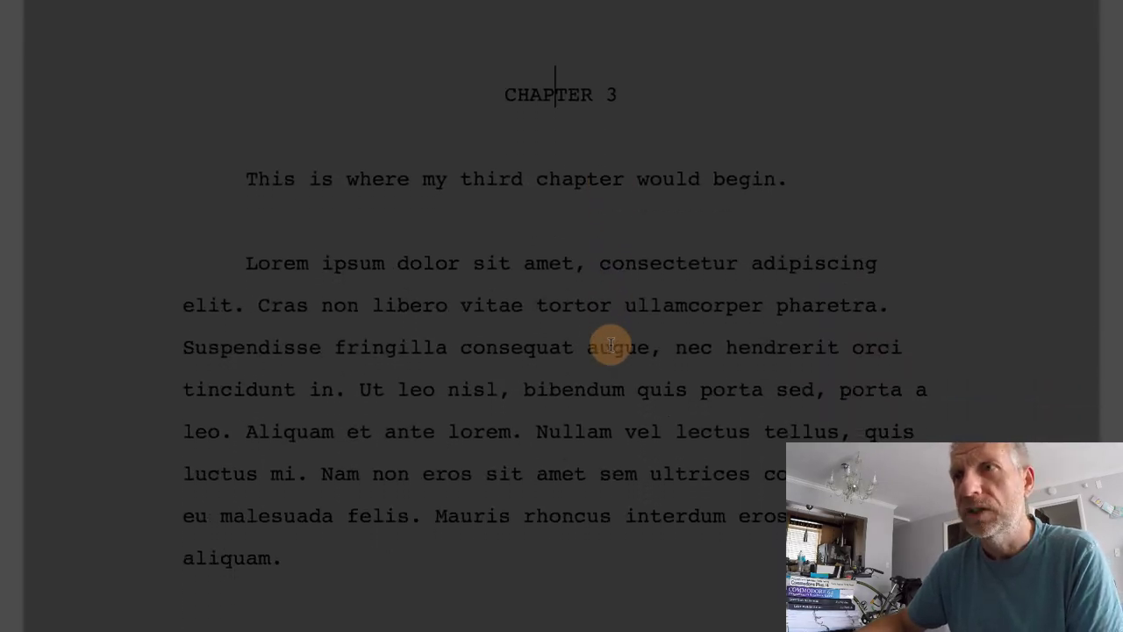
# Set the theme's Text (Full Screen) color to Snow in the preferences, and close them
pyautogui.click(70, 9)
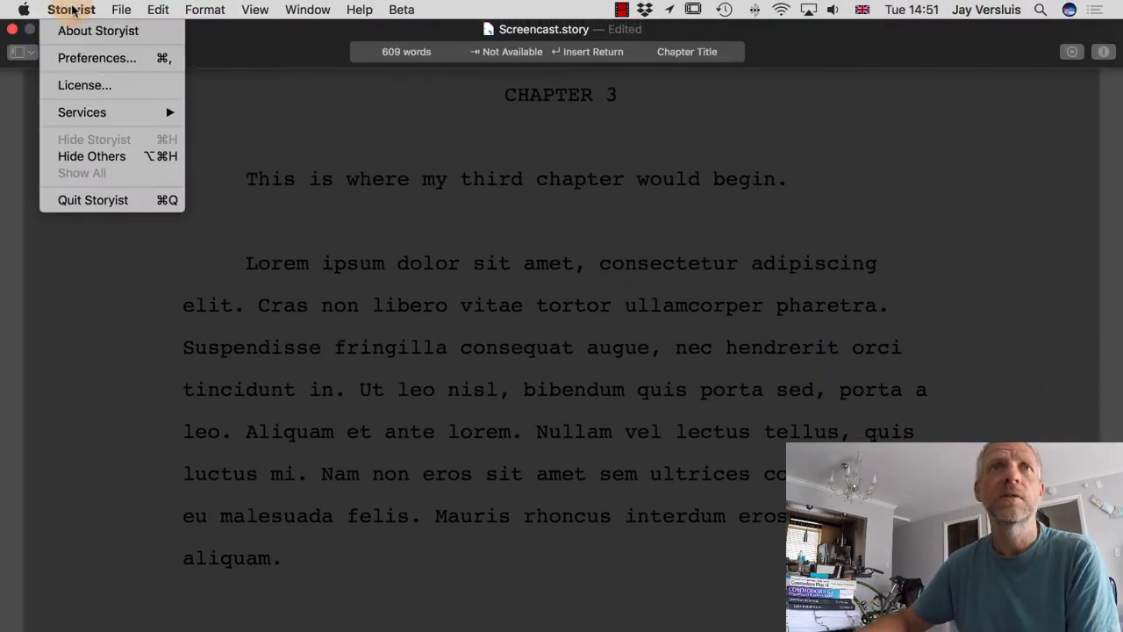
pyautogui.click(80, 59)
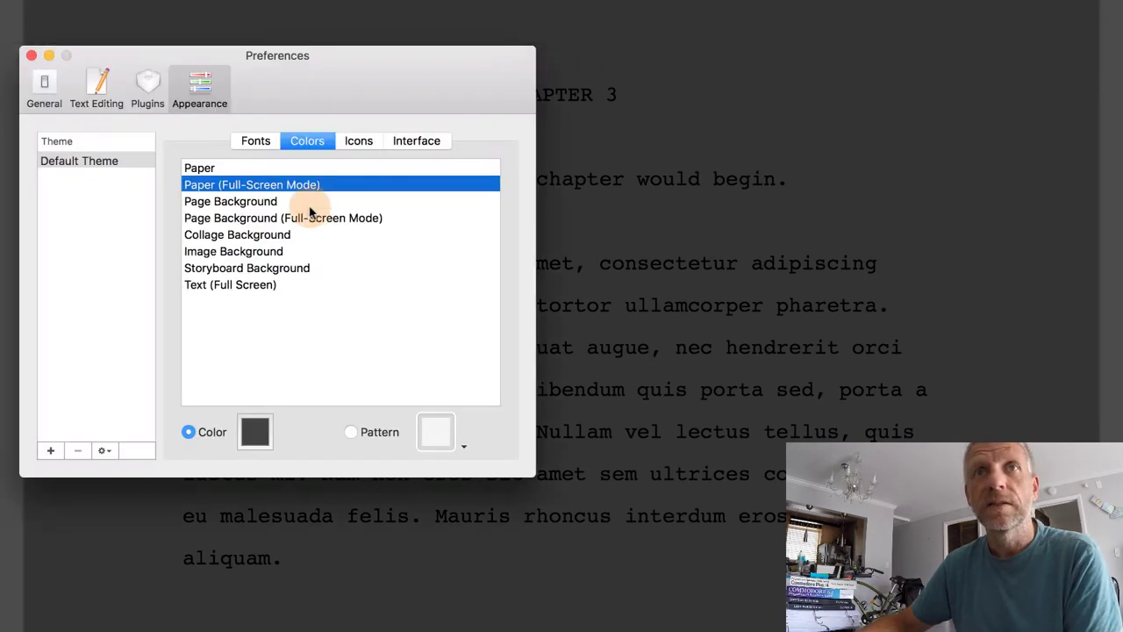
pyautogui.click(244, 288)
pyautogui.click(254, 431)
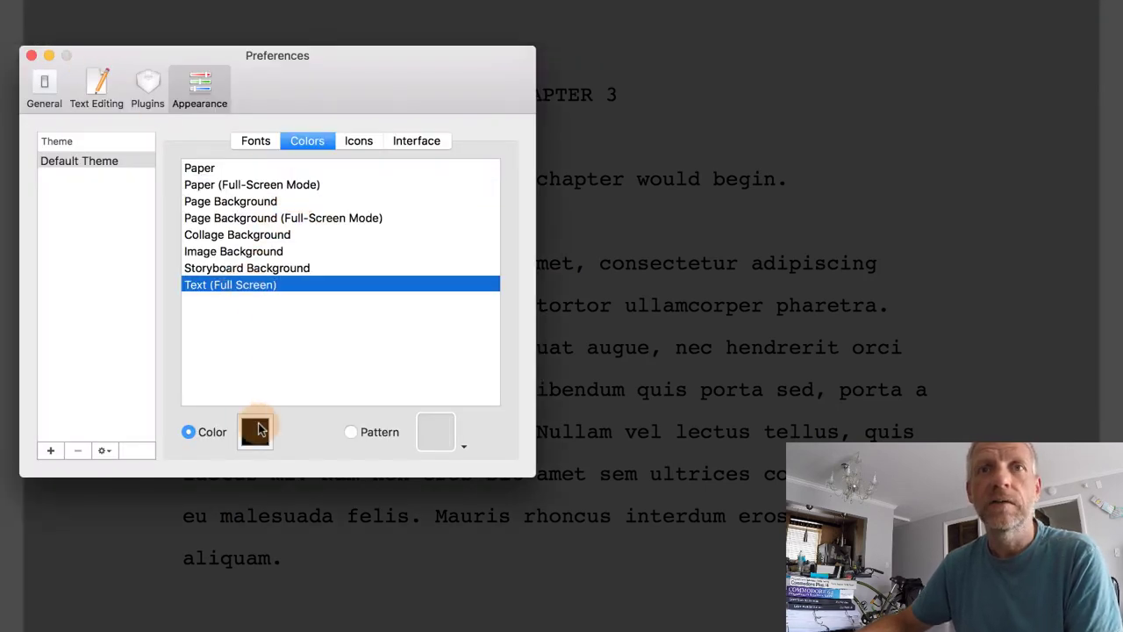
pyautogui.click(602, 201)
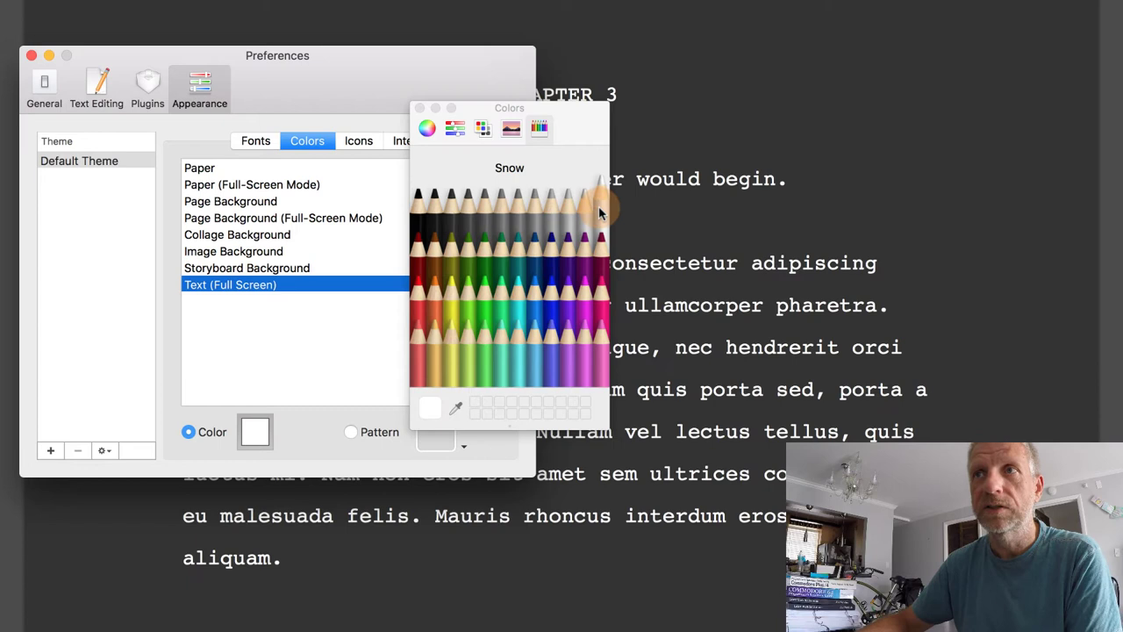
pyautogui.click(420, 108)
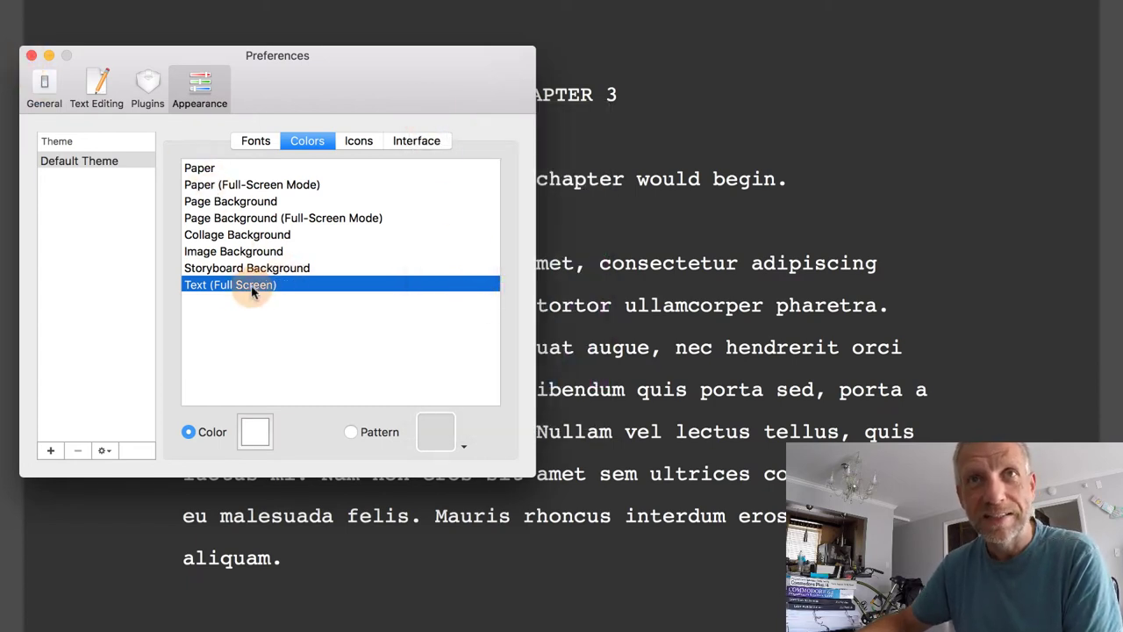
pyautogui.click(282, 186)
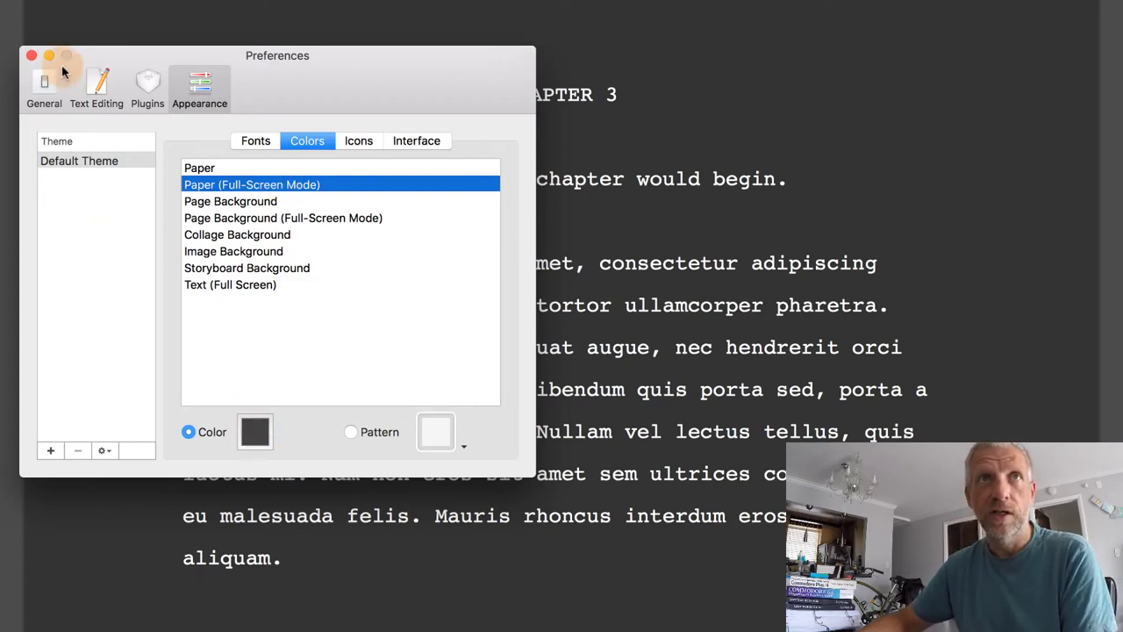
pyautogui.click(31, 55)
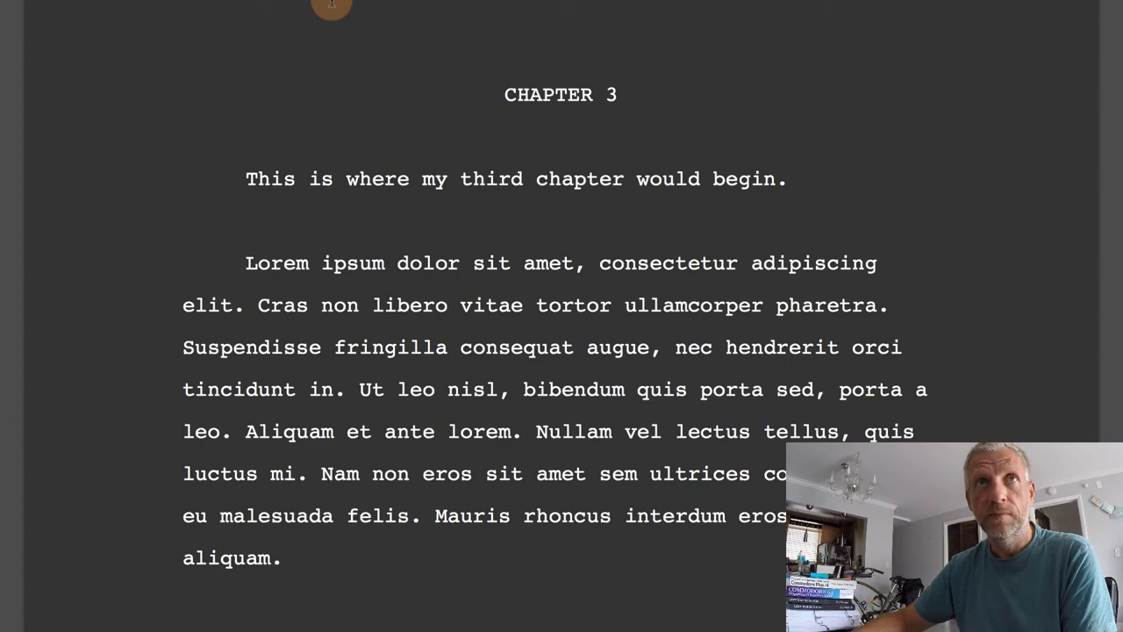
# Leave full screen and select the word "third" in the opening sentence of CHAPTER 3
pyautogui.moveTo(93, 5)
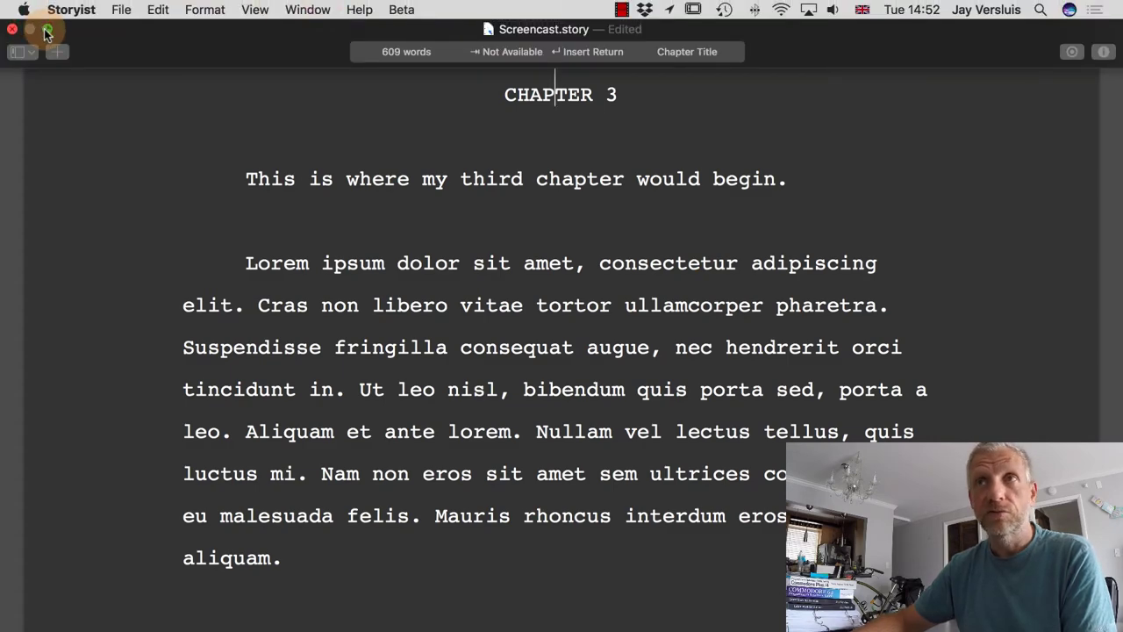
pyautogui.click(48, 33)
pyautogui.scroll(-3, 621, 392)
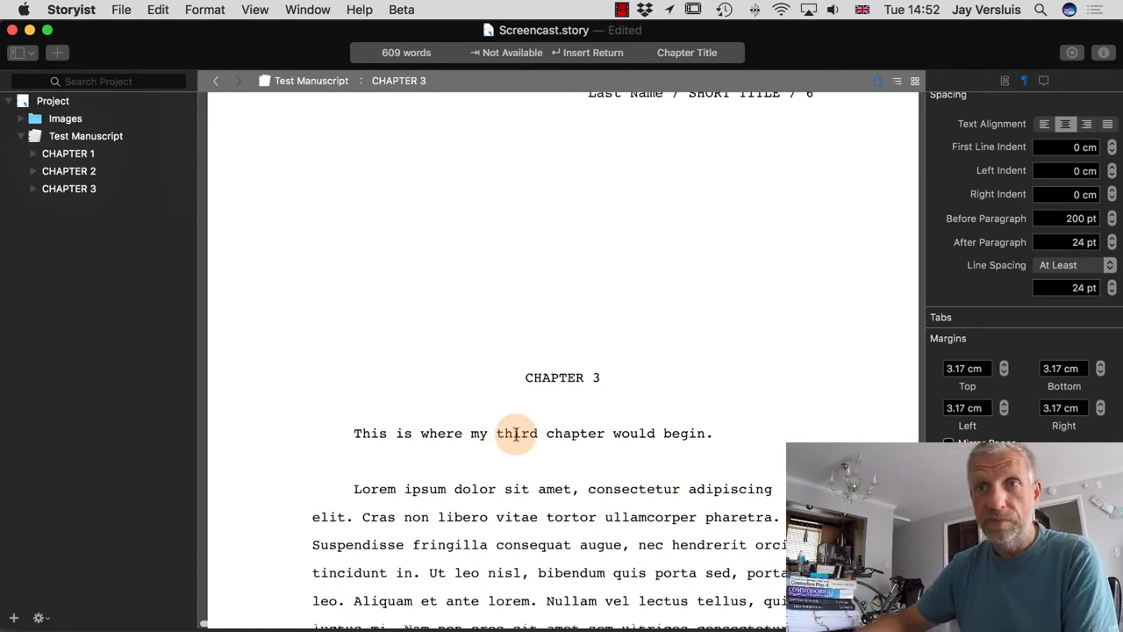
pyautogui.doubleClick(517, 434)
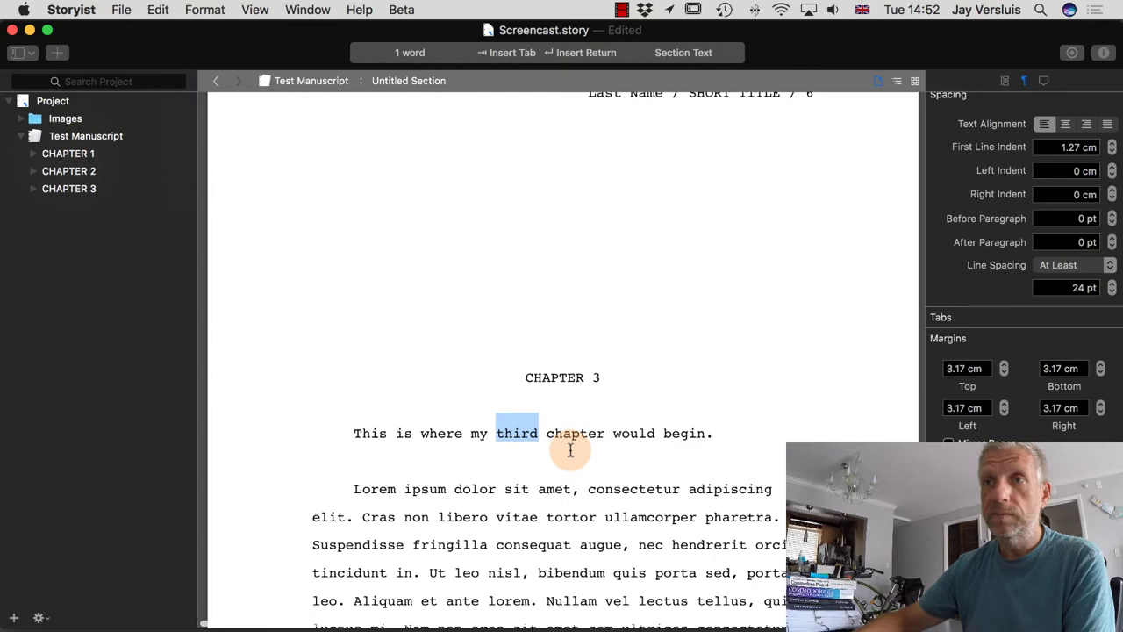
pyautogui.scroll(-5, 570, 450)
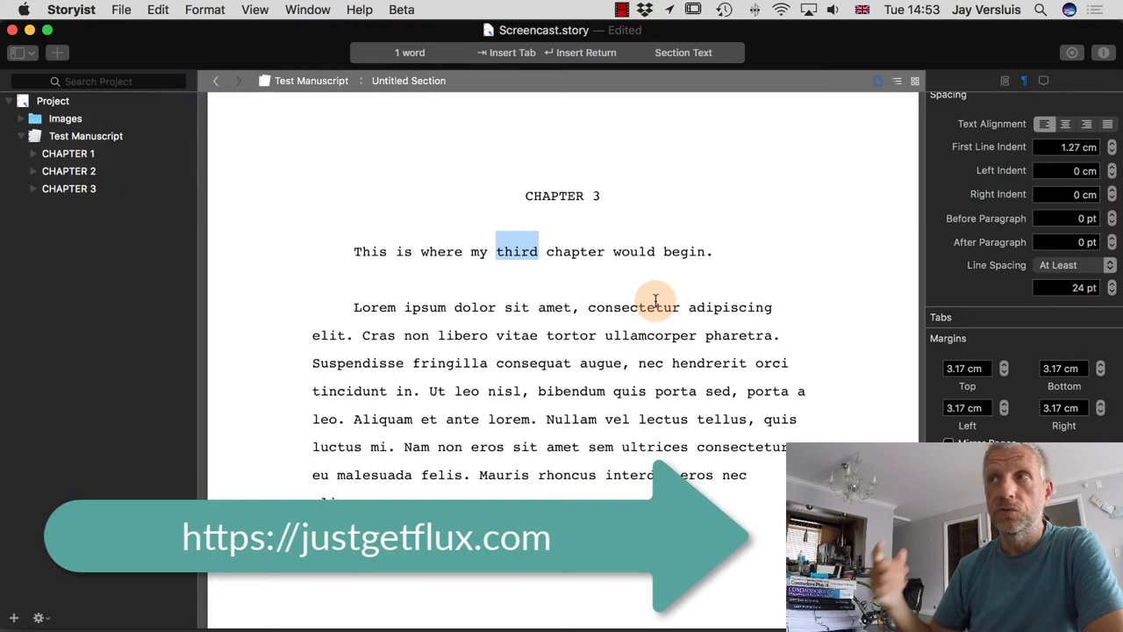
# View the Night Shift setting in the Mac's Notification Center and close it again
pyautogui.click(1094, 10)
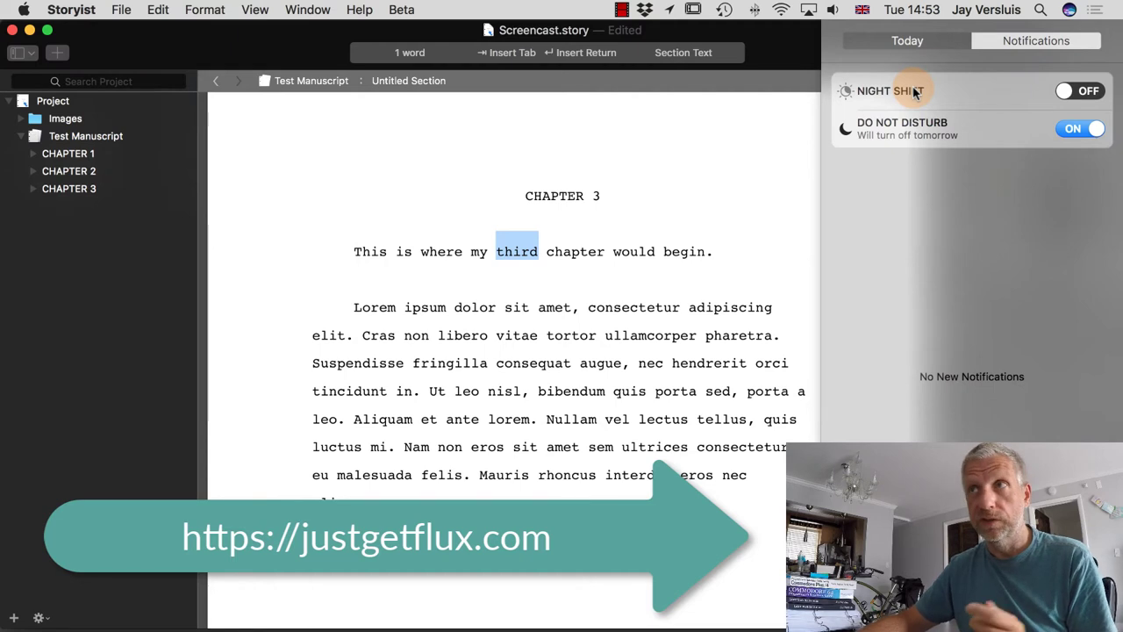
pyautogui.click(789, 61)
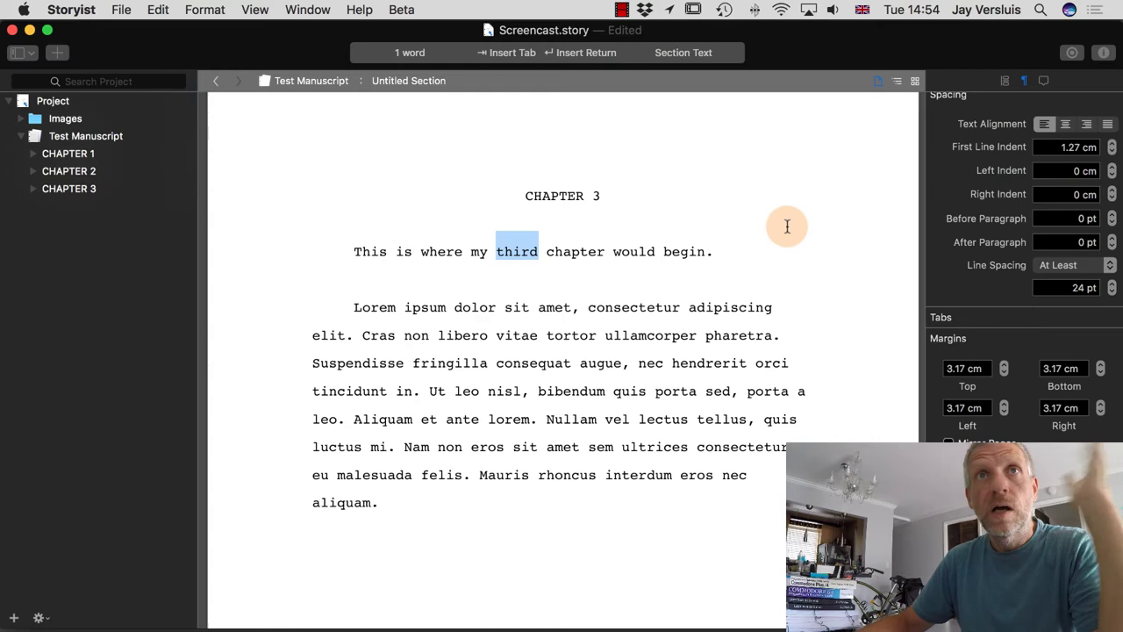
# Compare the manuscript in full-screen and windowed mode, ending in full screen
pyautogui.click(48, 32)
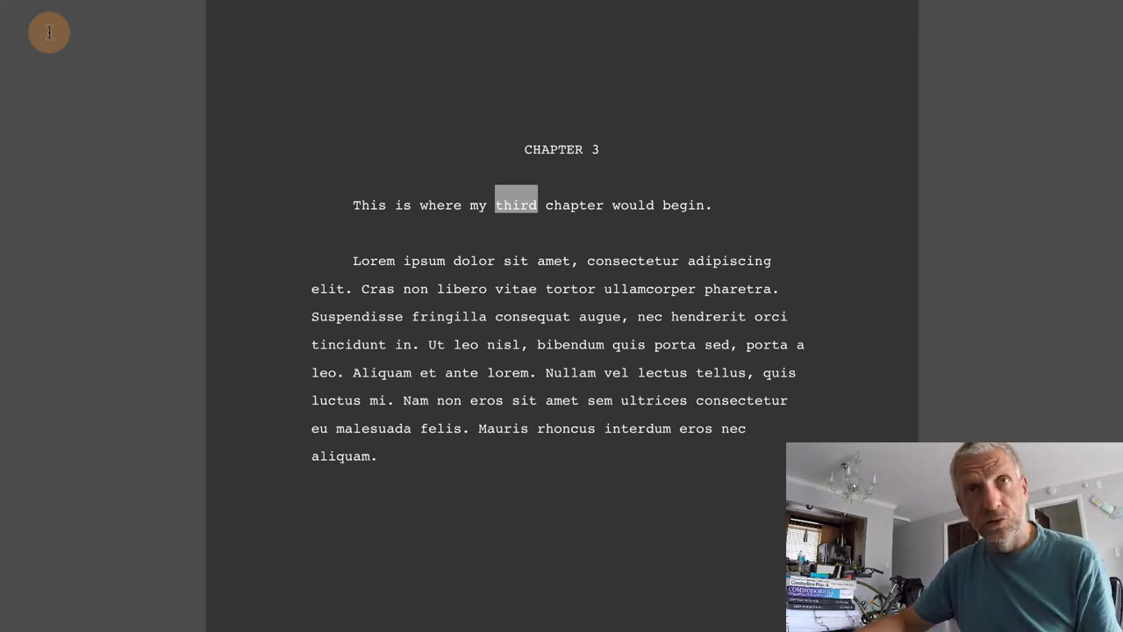
pyautogui.click(49, 33)
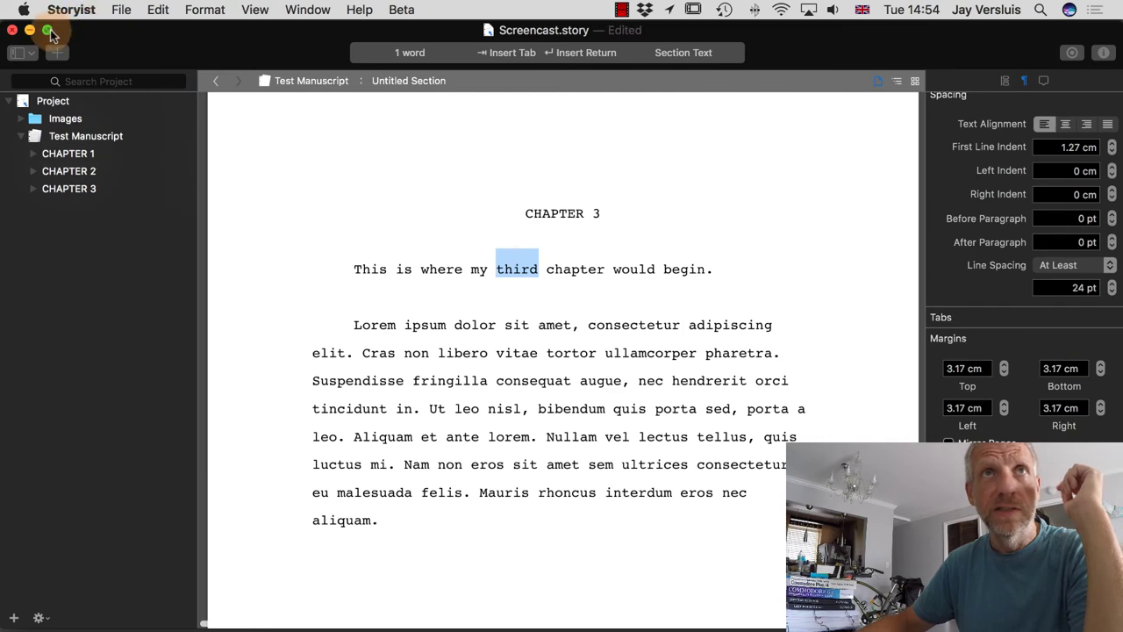
pyautogui.click(50, 32)
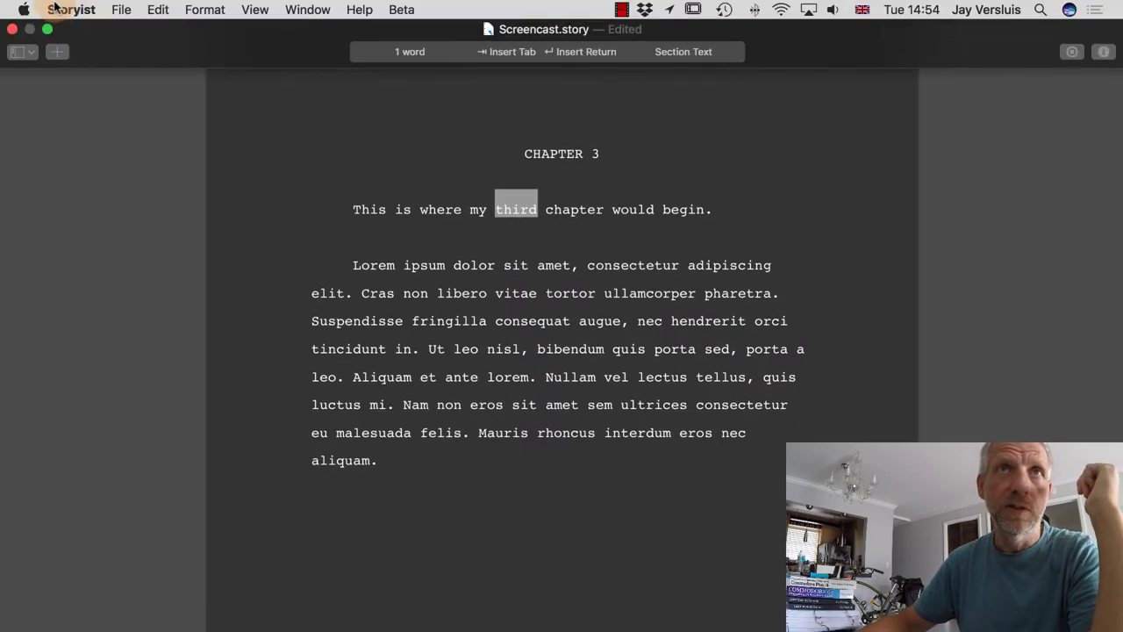
# Review the Default Theme's interface, color and font settings in the appearance preferences, including Text (Full Screen)
pyautogui.click(61, 7)
pyautogui.click(127, 56)
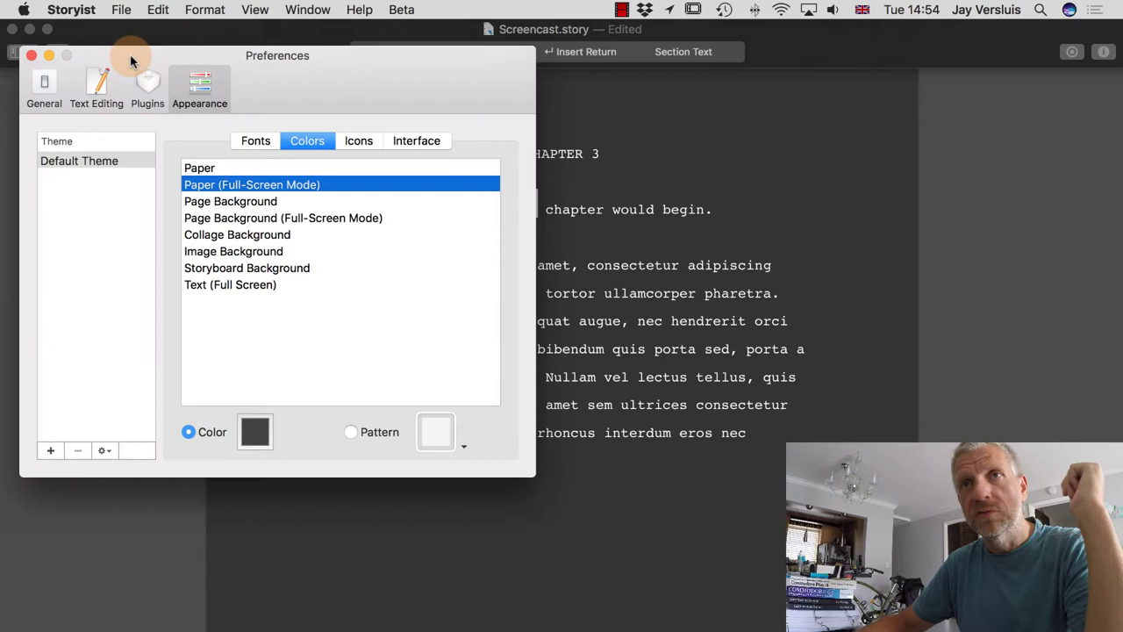
pyautogui.click(443, 140)
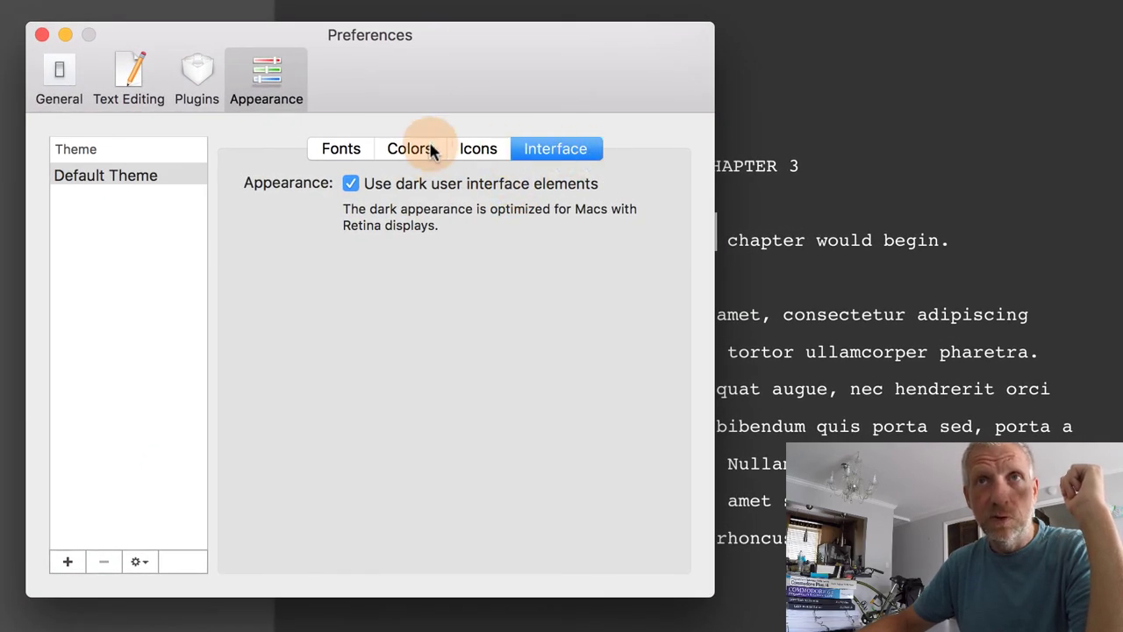
pyautogui.click(424, 151)
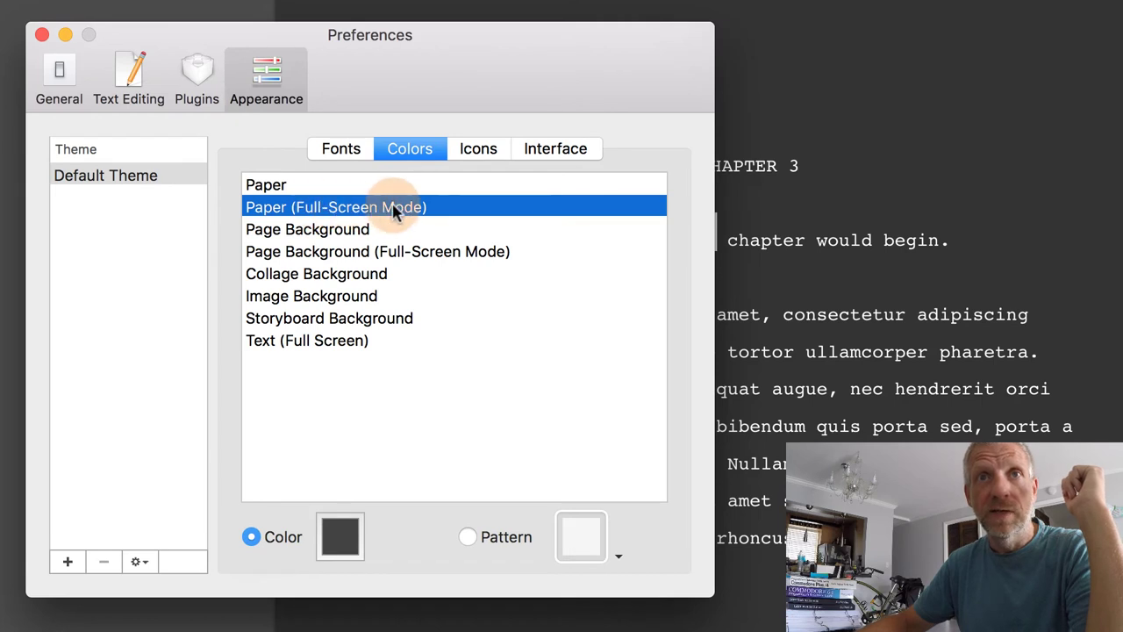
pyautogui.click(322, 344)
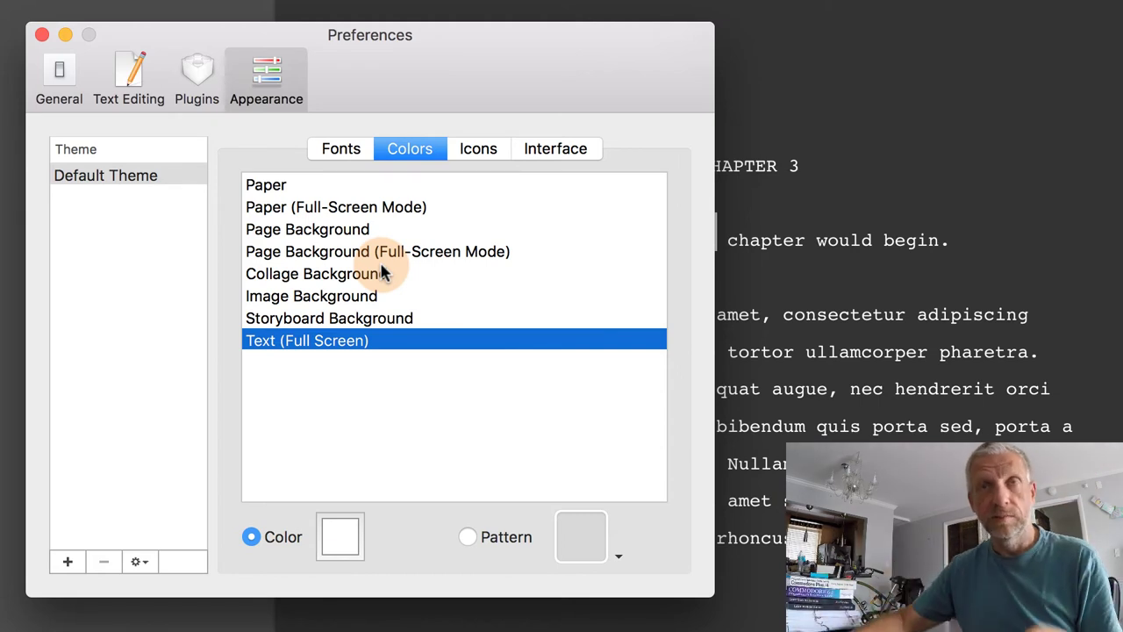
pyautogui.click(347, 149)
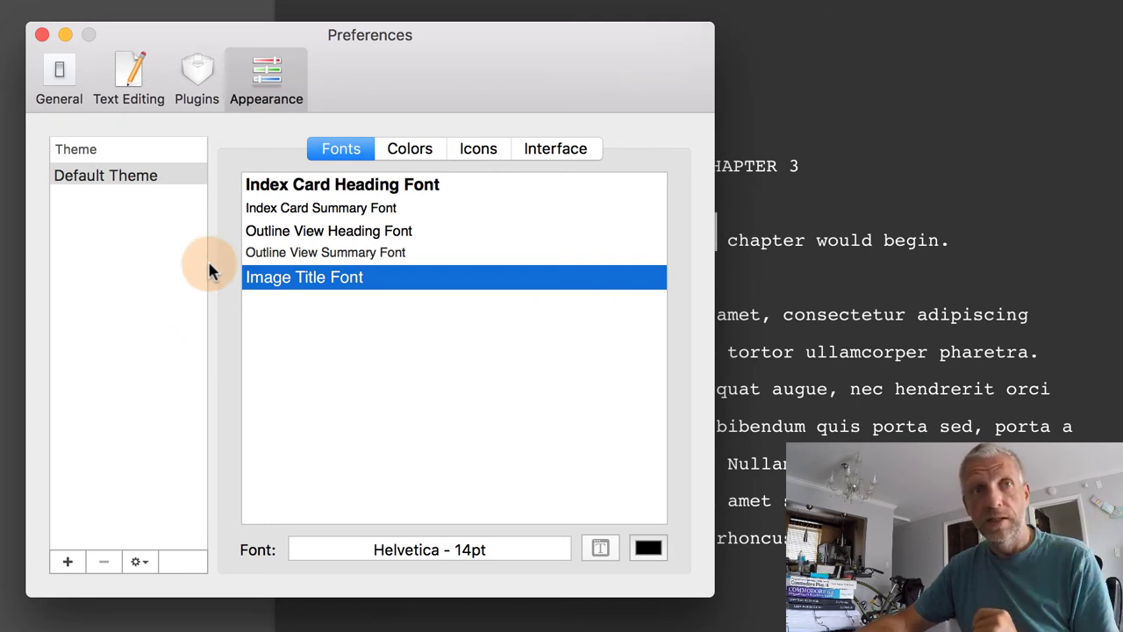
# Add a new theme and name it Night Owl
pyautogui.click(67, 561)
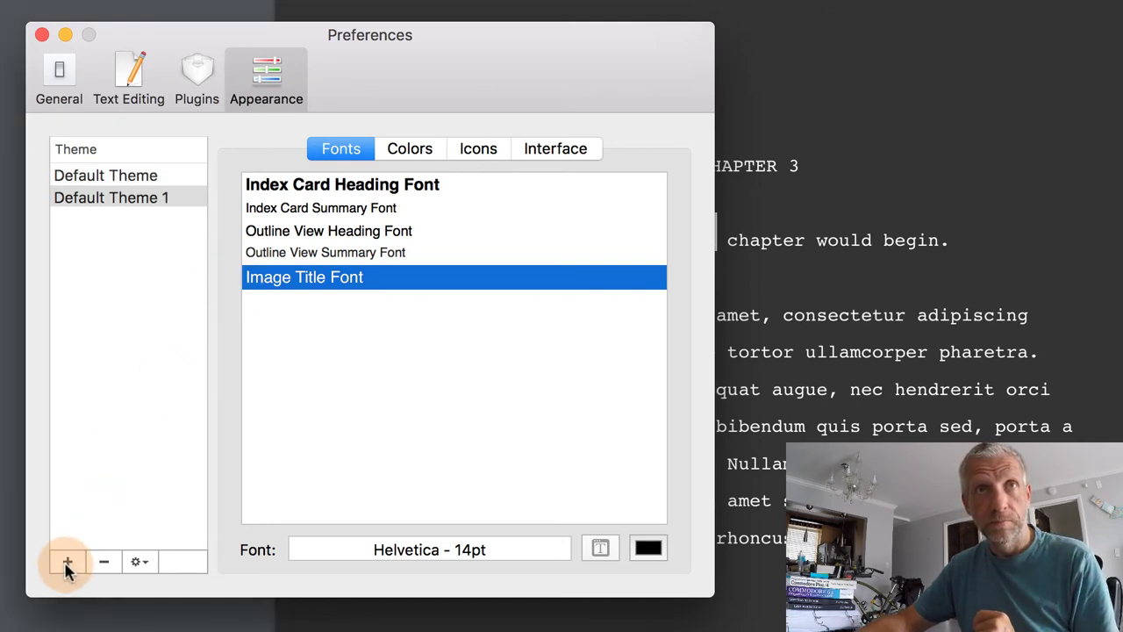
pyautogui.doubleClick(145, 200)
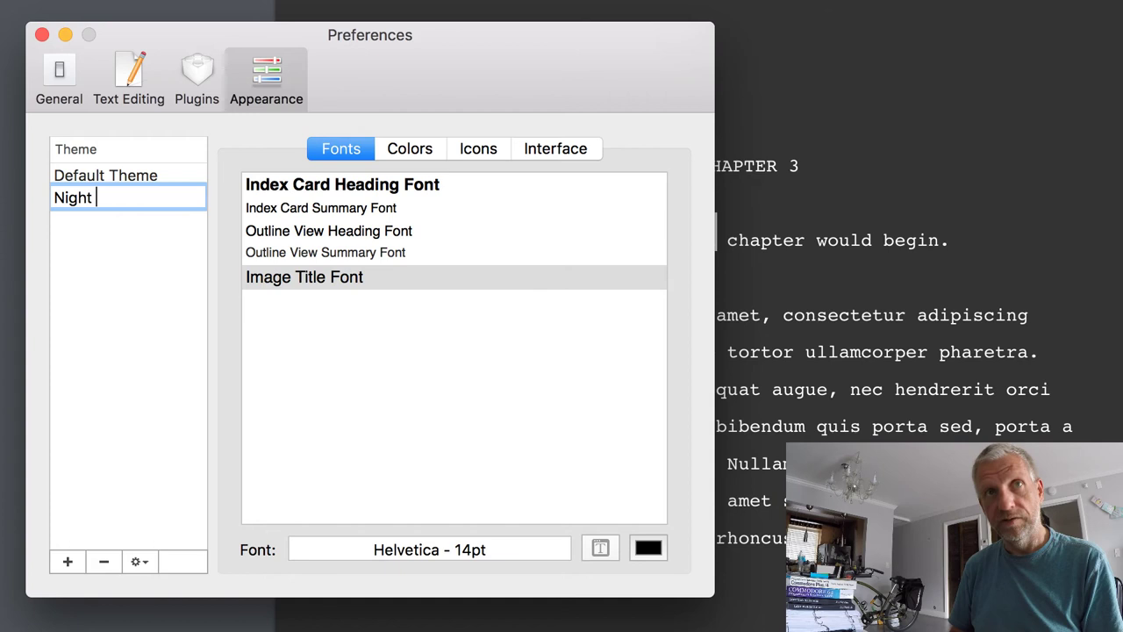
pyautogui.press('Return')
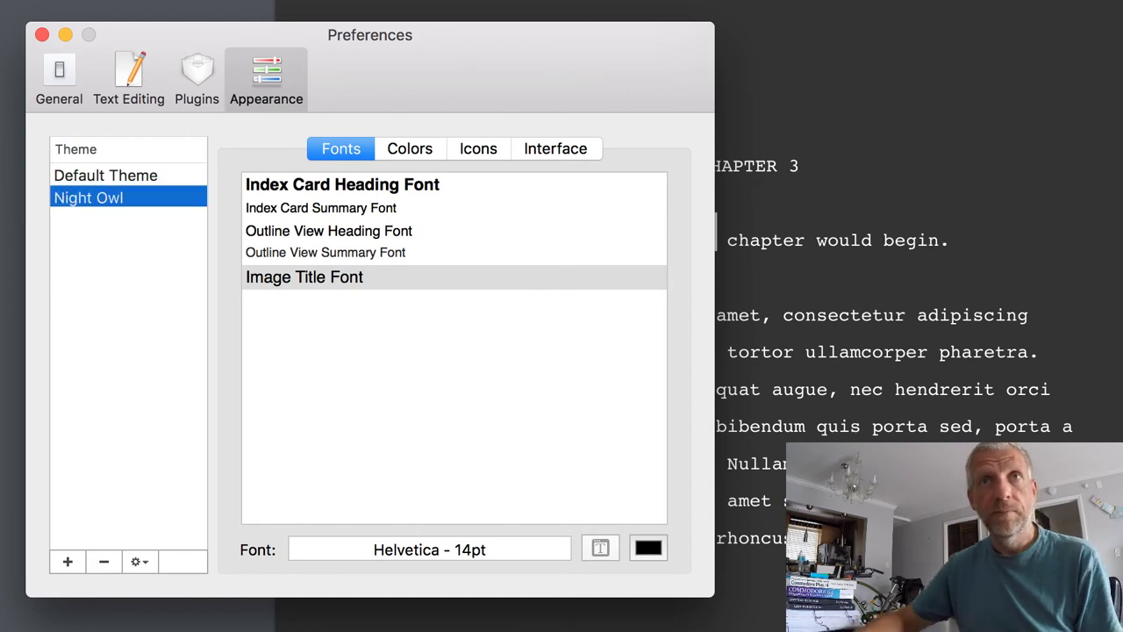
# Try Licorice for the Night Owl theme's Text (Full Screen) color, and choose Snow instead
pyautogui.click(551, 148)
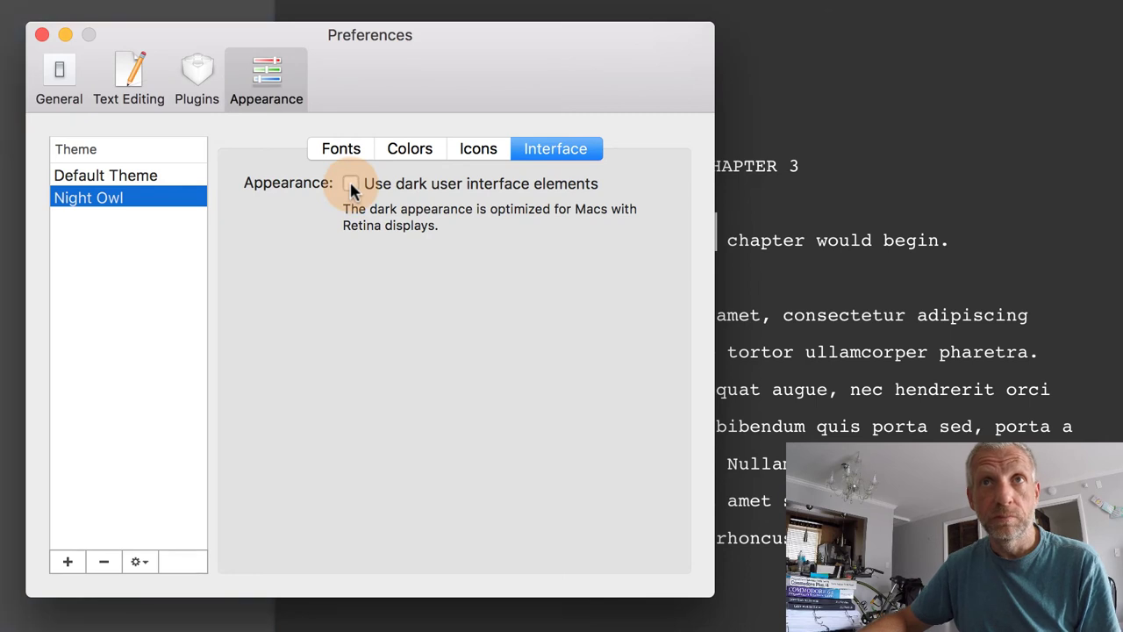
pyautogui.click(410, 154)
pyautogui.click(326, 344)
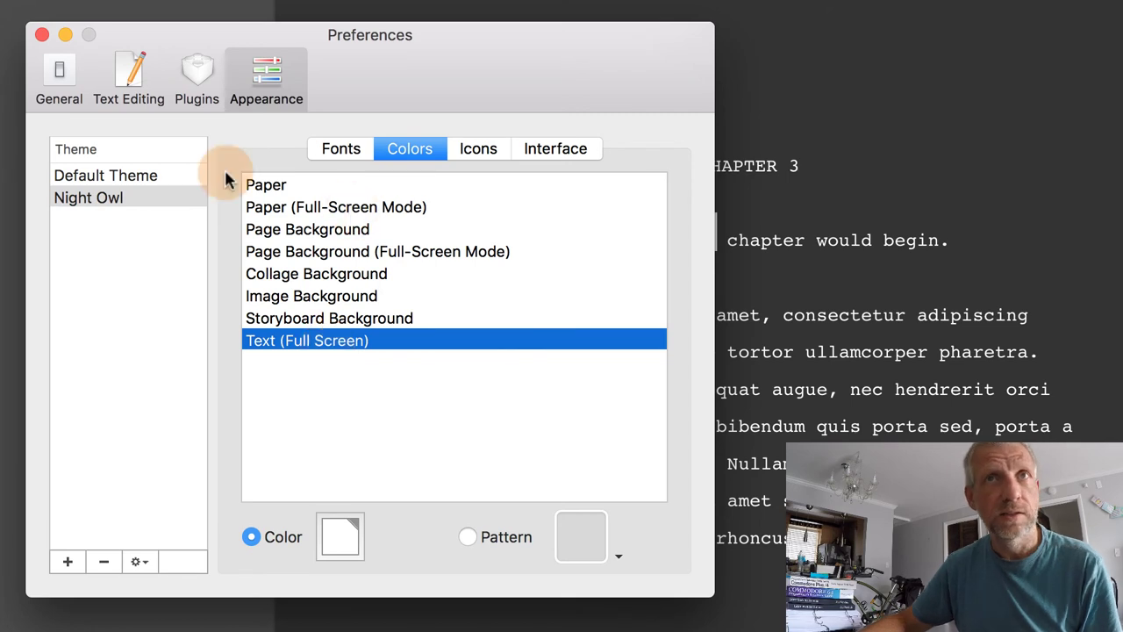
pyautogui.click(343, 540)
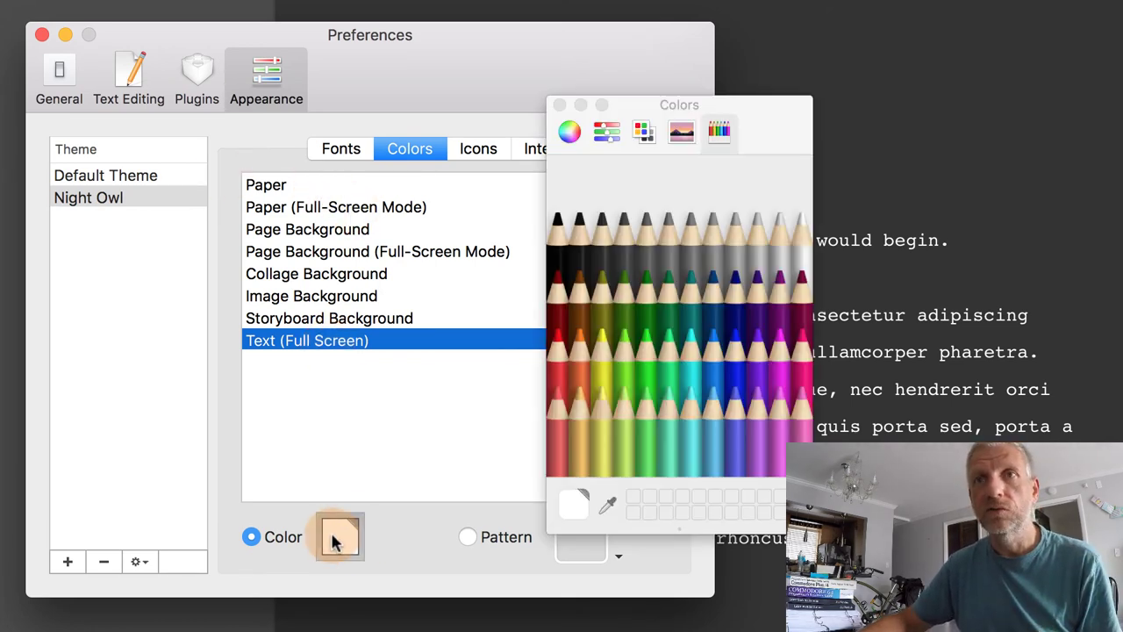
pyautogui.click(579, 235)
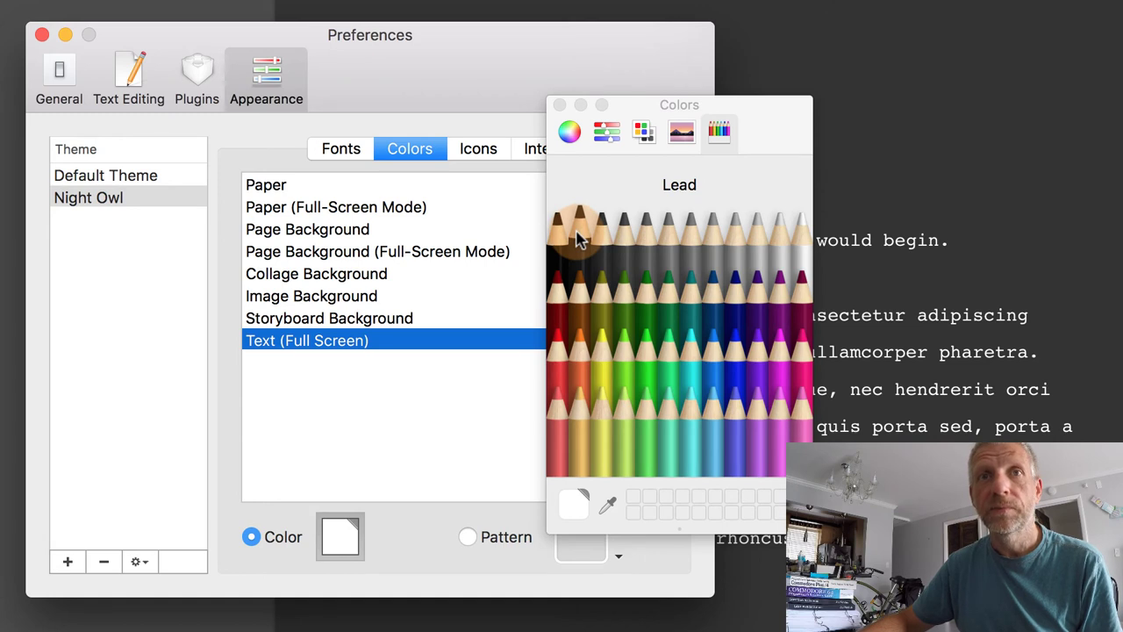
pyautogui.click(557, 226)
pyautogui.click(418, 421)
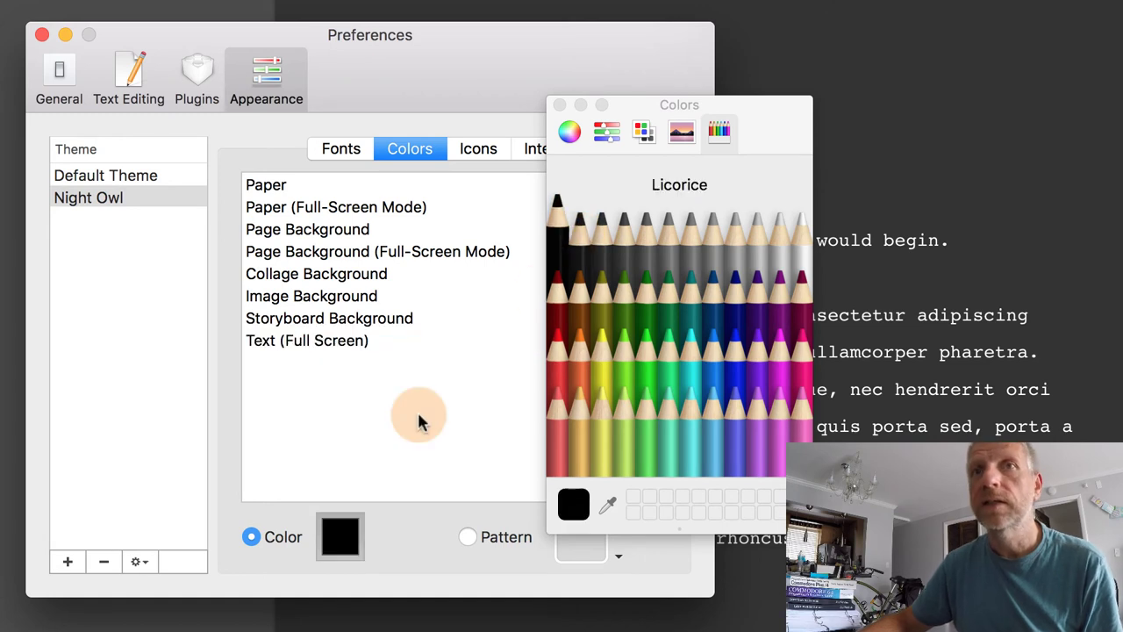
pyautogui.click(800, 209)
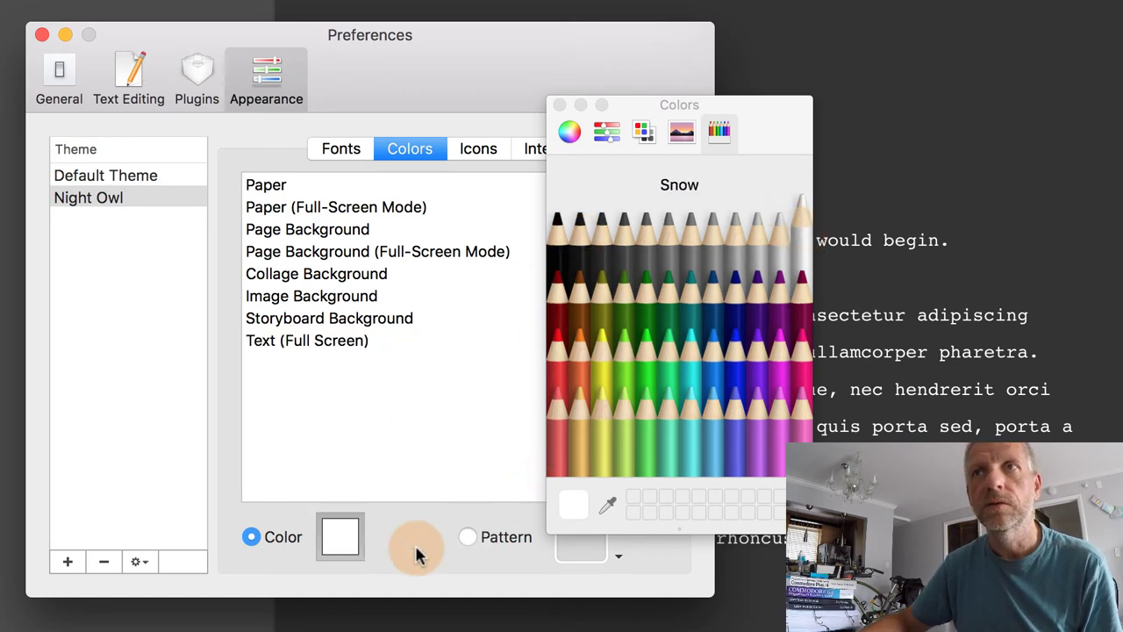
pyautogui.click(559, 105)
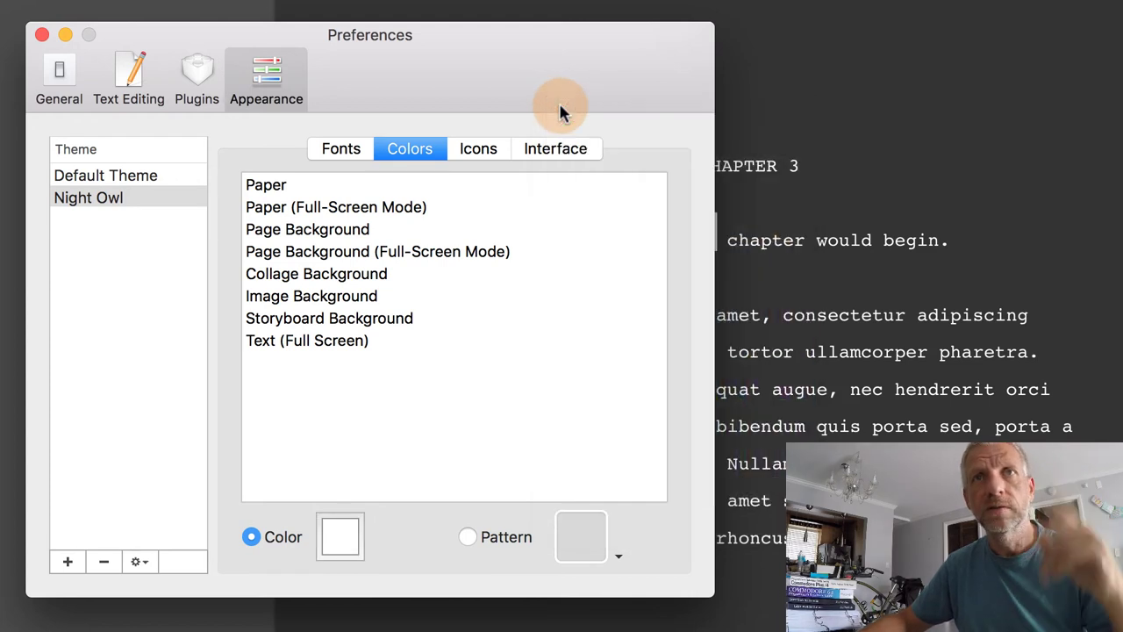
# Review the Night Owl theme's paper and full-screen text colors and its dark interface setting
pyautogui.click(346, 186)
pyautogui.click(372, 207)
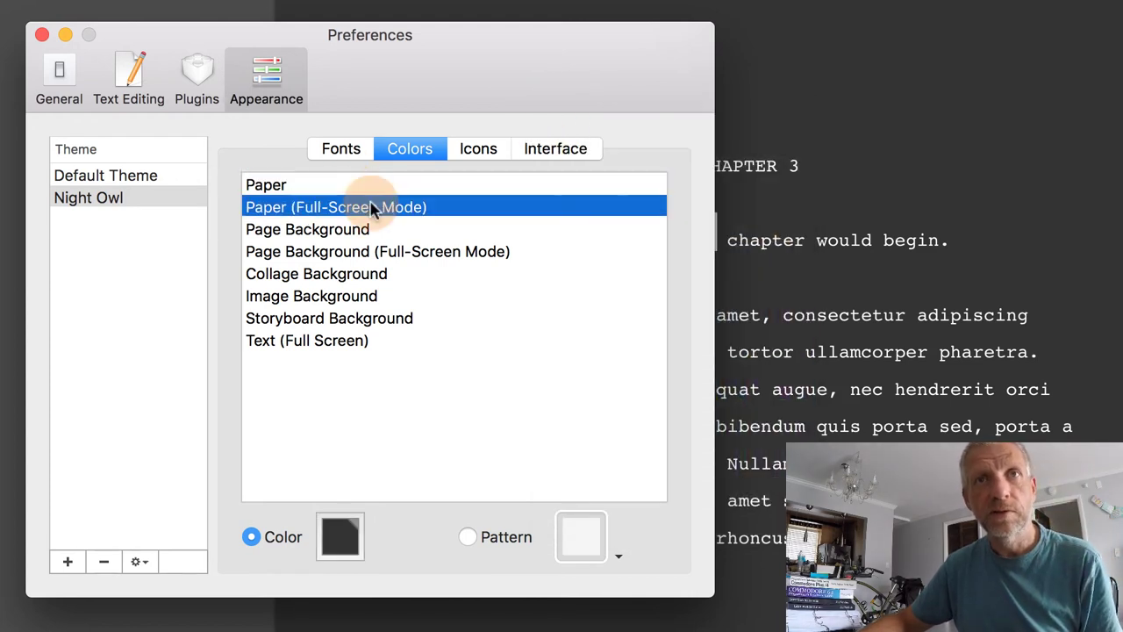
pyautogui.click(344, 344)
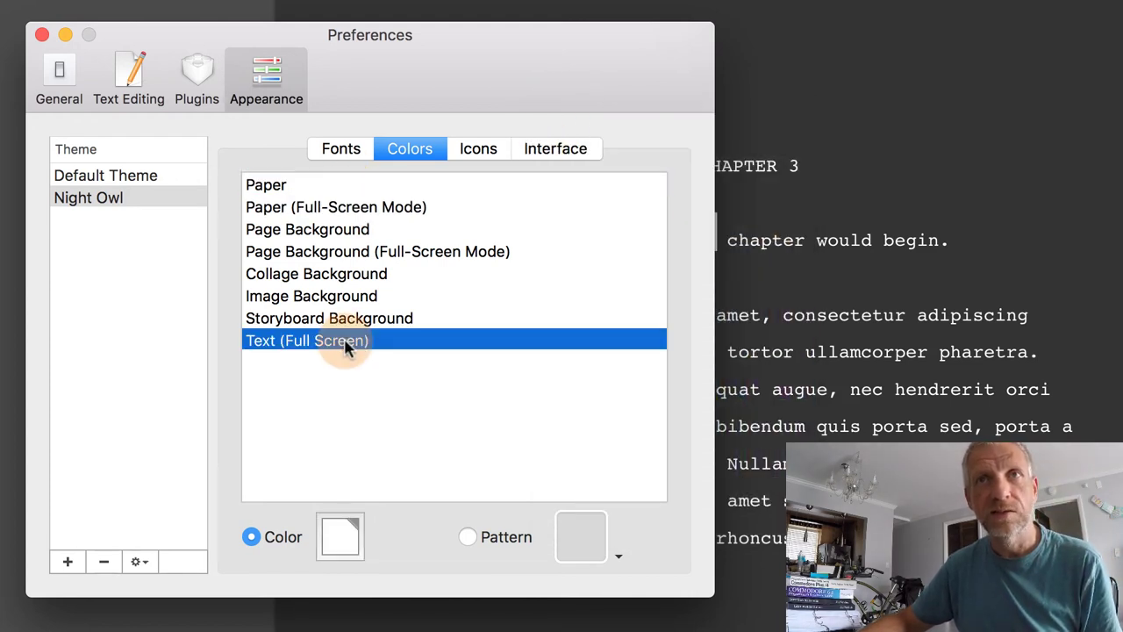
pyautogui.click(572, 151)
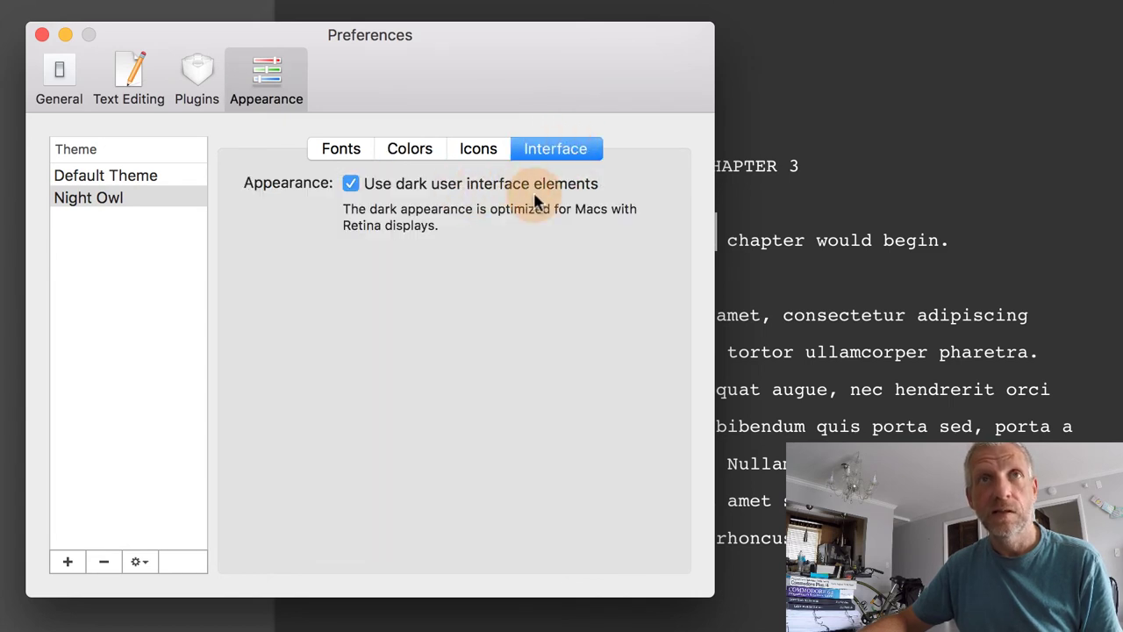
# Turn off dark user interface elements for the Default Theme
pyautogui.click(143, 178)
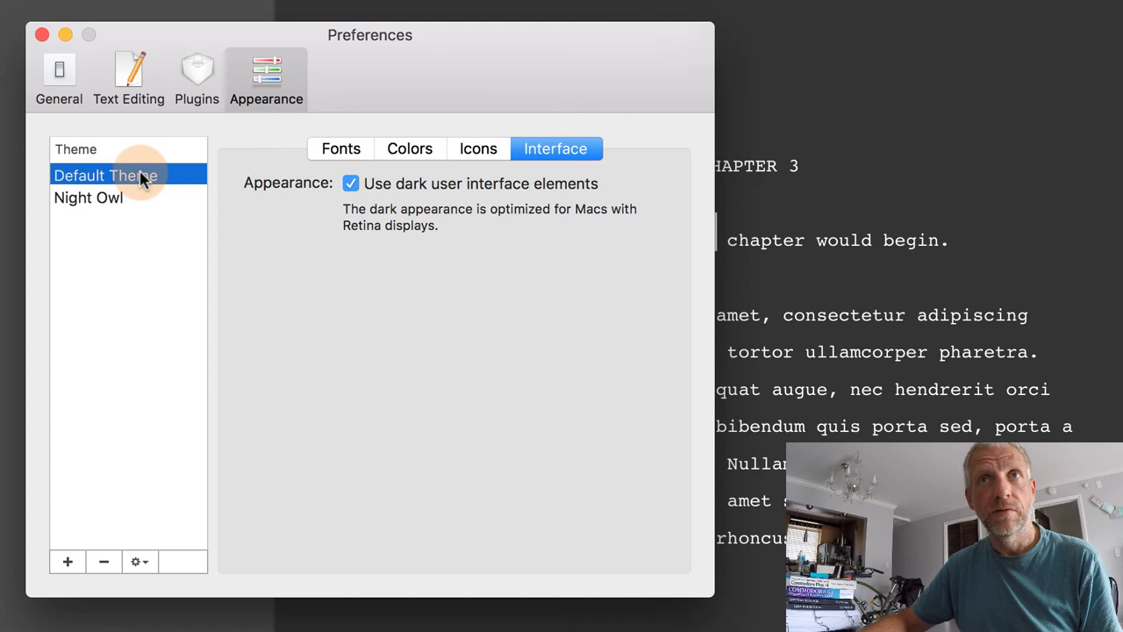
pyautogui.click(340, 149)
pyautogui.click(558, 148)
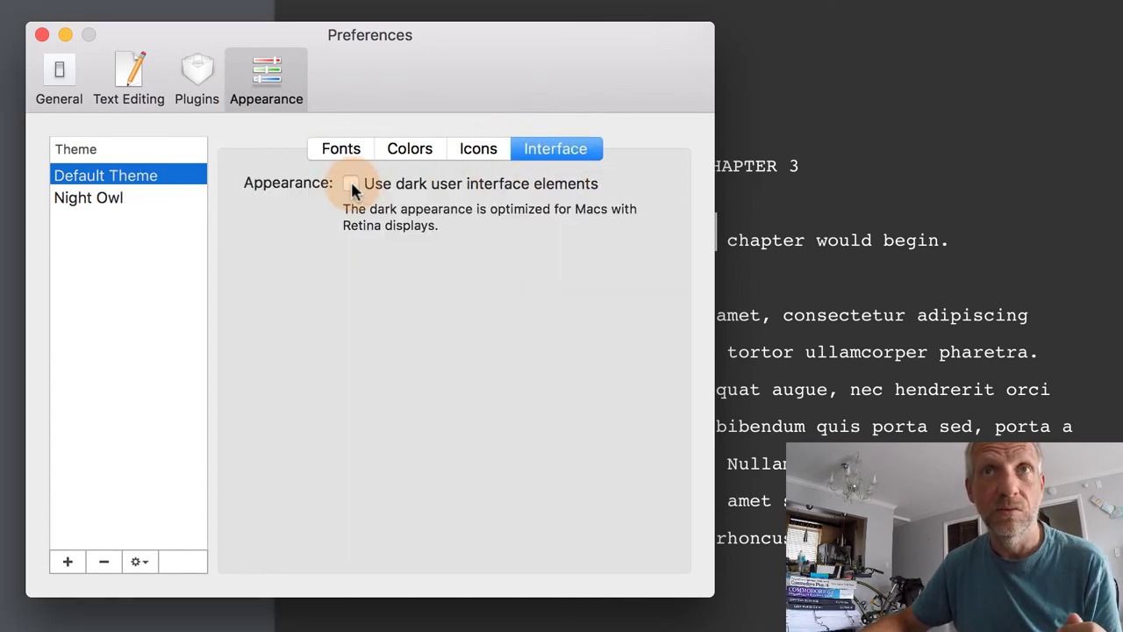
# Set the Default Theme's Paper (Full-Screen Mode) color to Snow and its Text (Full Screen) color to Licorice
pyautogui.click(429, 147)
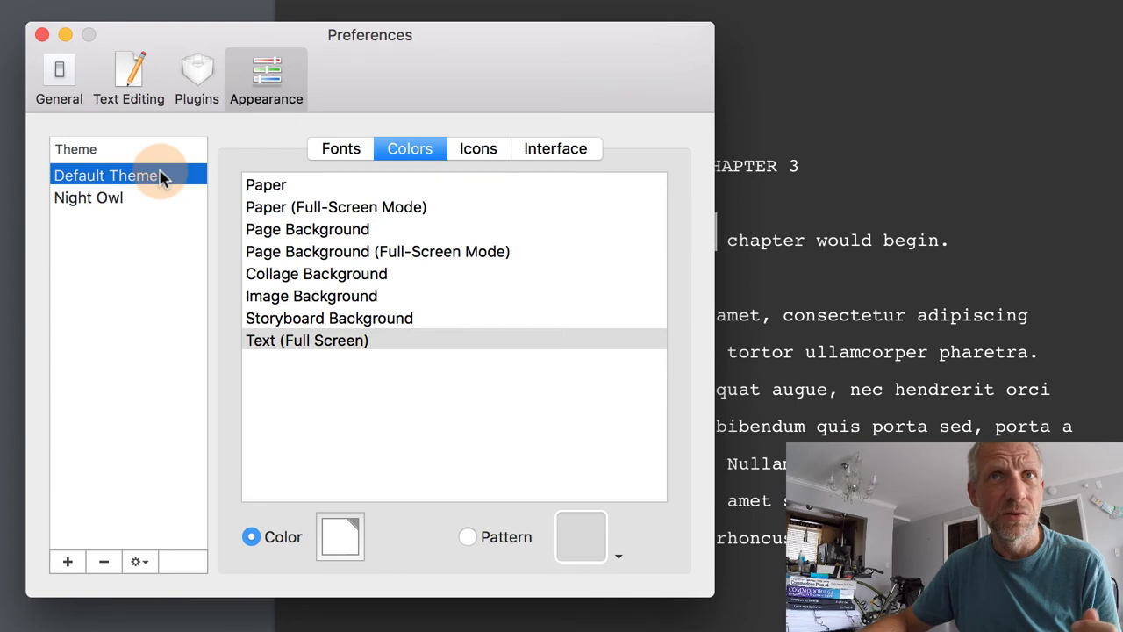
pyautogui.click(336, 207)
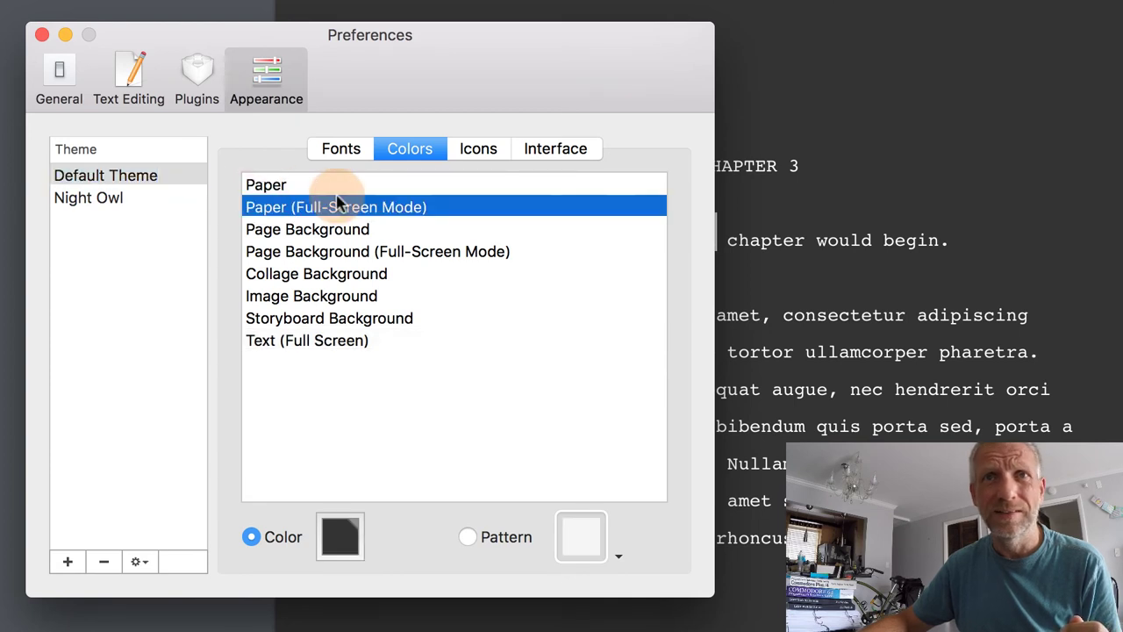
pyautogui.click(338, 537)
pyautogui.click(797, 239)
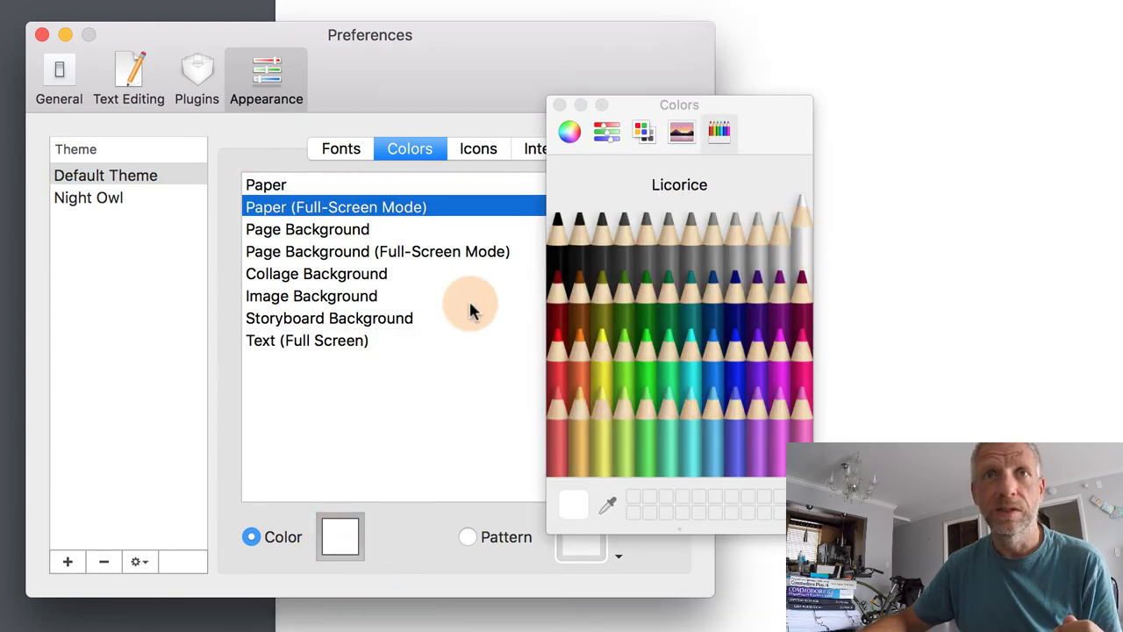
pyautogui.click(325, 342)
pyautogui.click(562, 249)
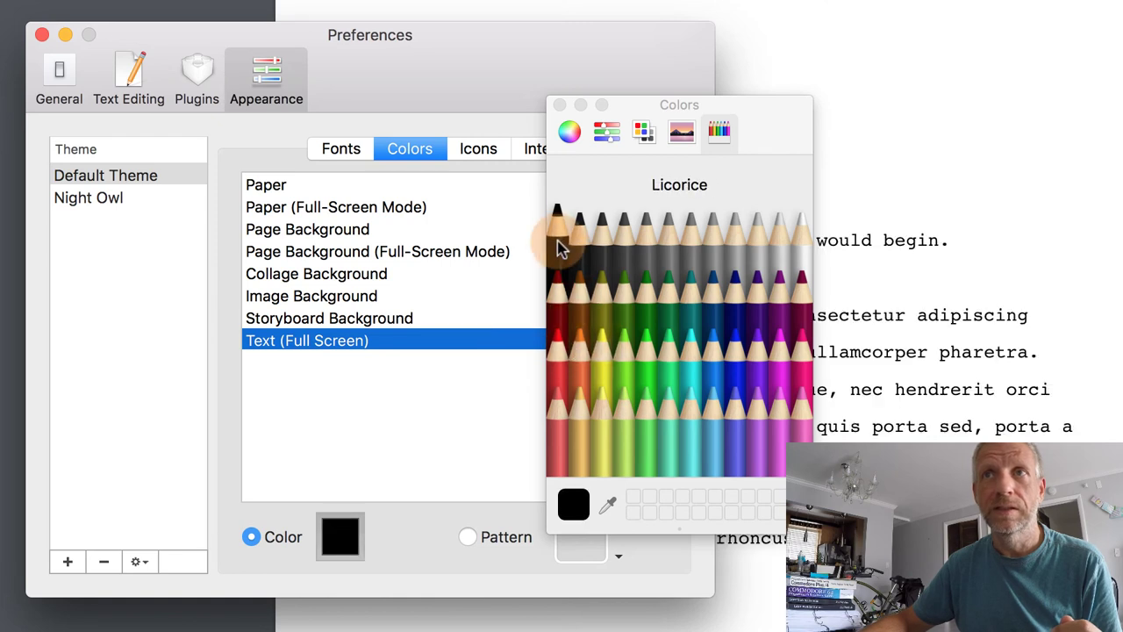
# Close the color picker and examine the options for reverting the Default Theme's settings
pyautogui.click(145, 553)
pyautogui.click(147, 562)
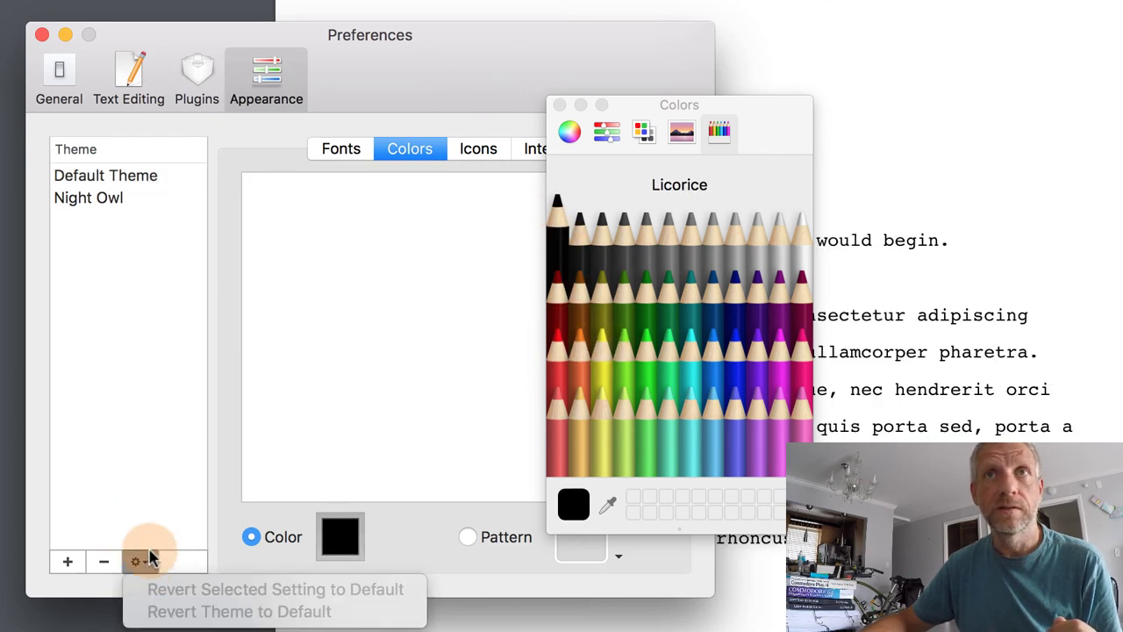
pyautogui.click(564, 339)
pyautogui.click(166, 179)
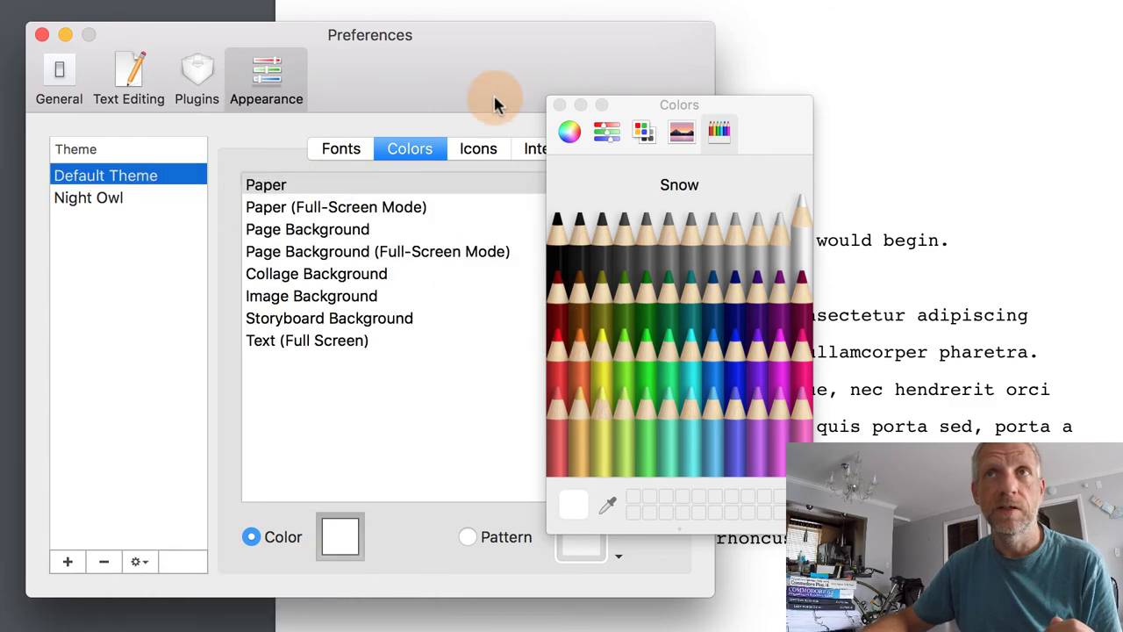
pyautogui.click(559, 105)
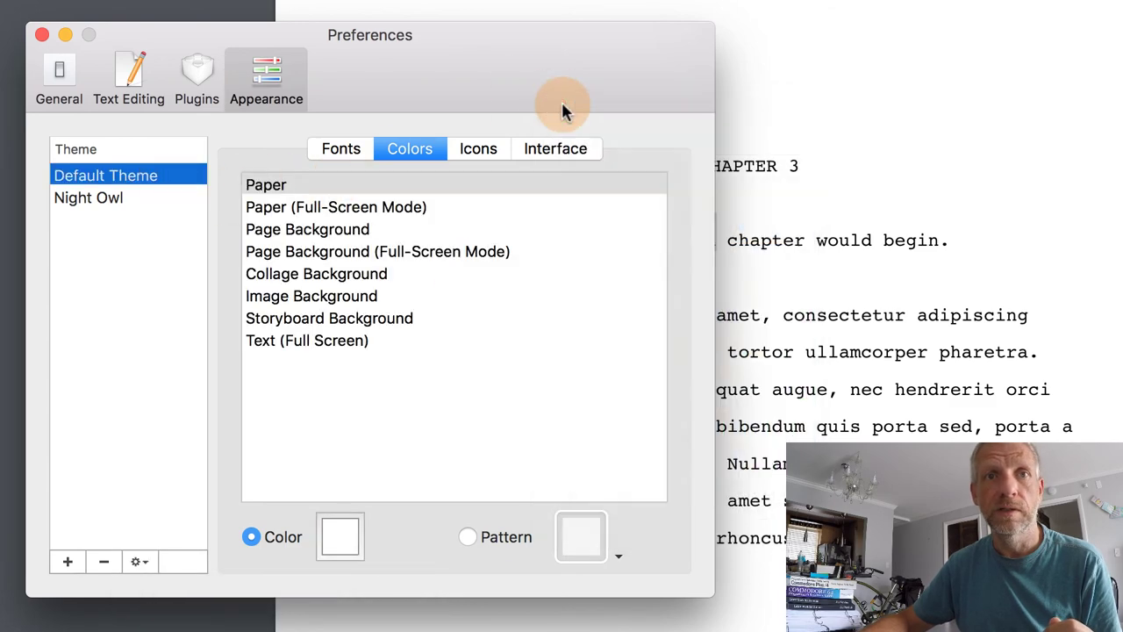
pyautogui.click(141, 563)
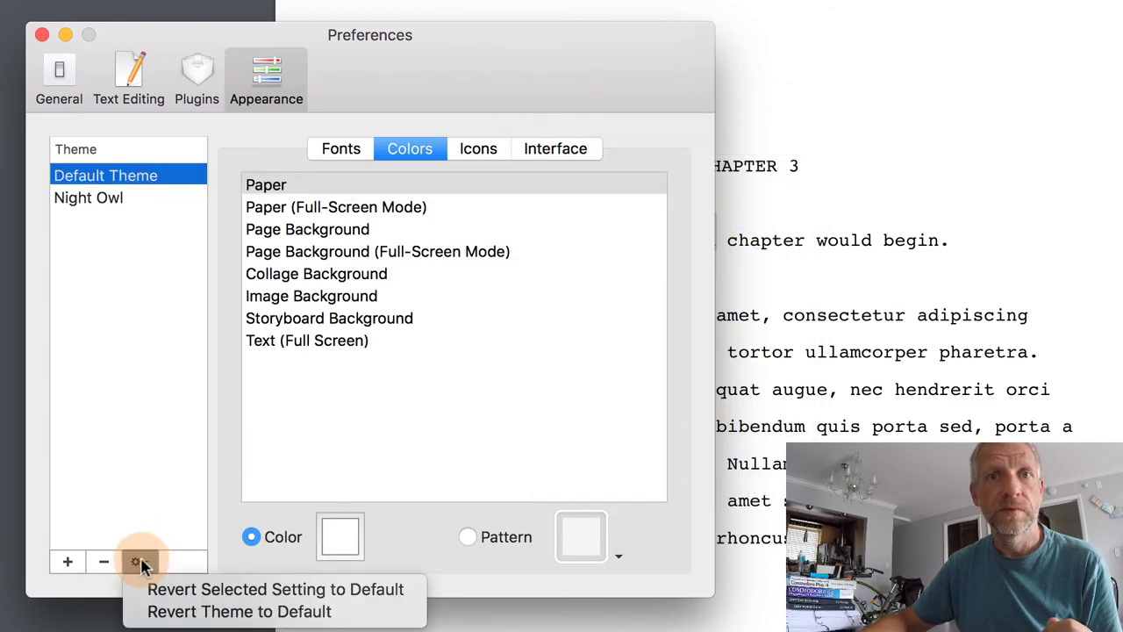
pyautogui.click(343, 616)
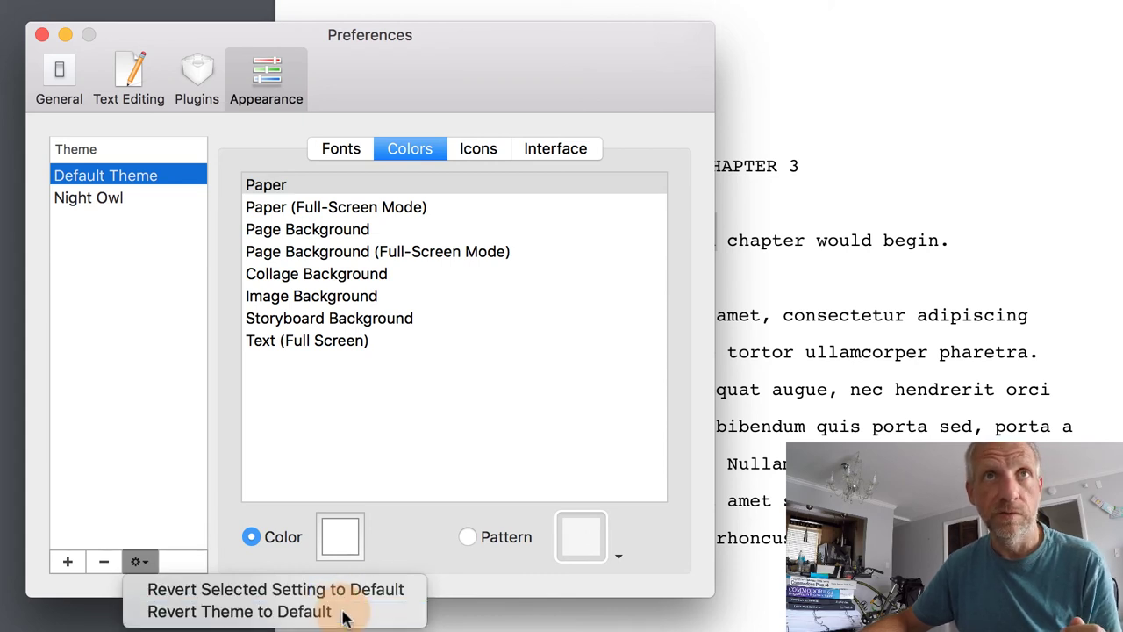
# Compare the full-screen manuscript under the Default Theme and Night Owl, ending on Night Owl, and close the preferences
pyautogui.click(105, 199)
pyautogui.click(124, 175)
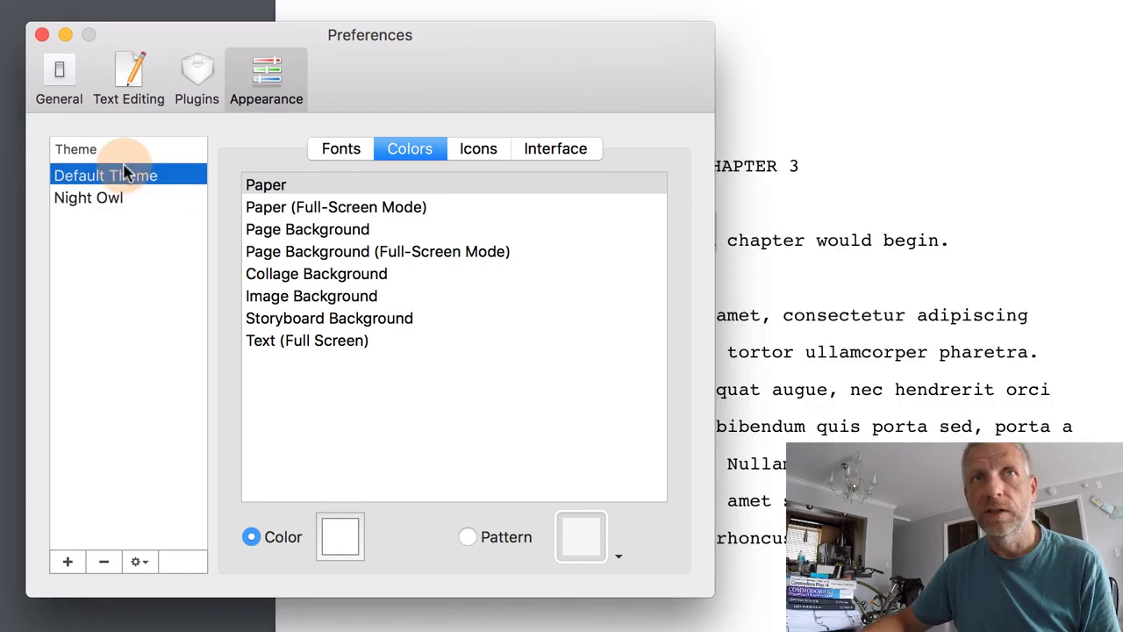
pyautogui.click(121, 197)
pyautogui.click(147, 178)
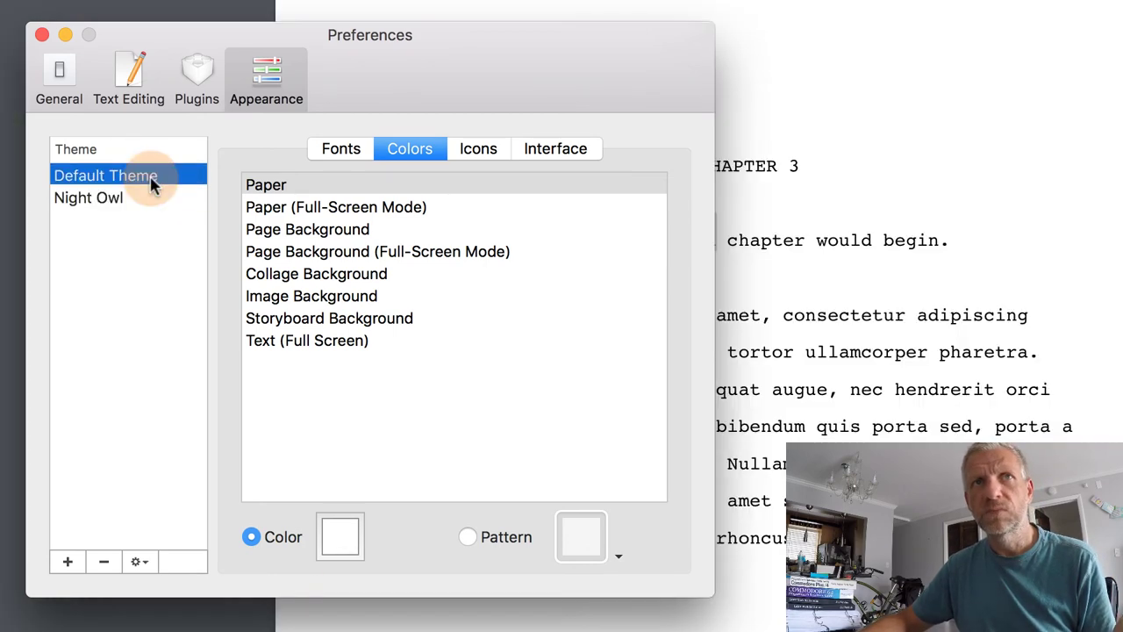
pyautogui.click(135, 205)
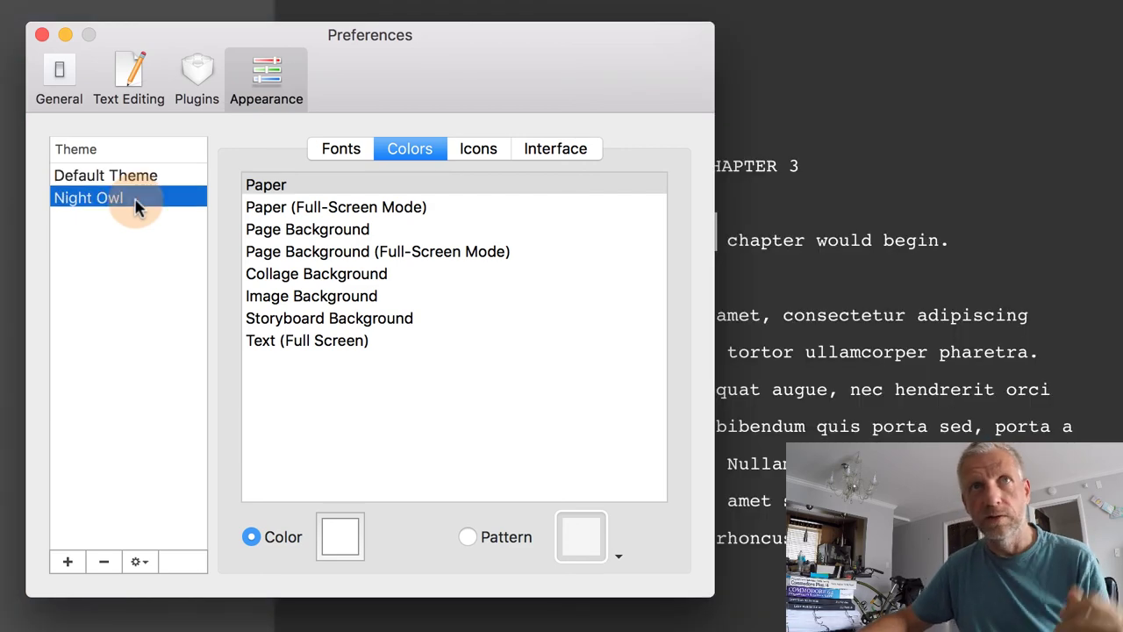
pyautogui.click(157, 176)
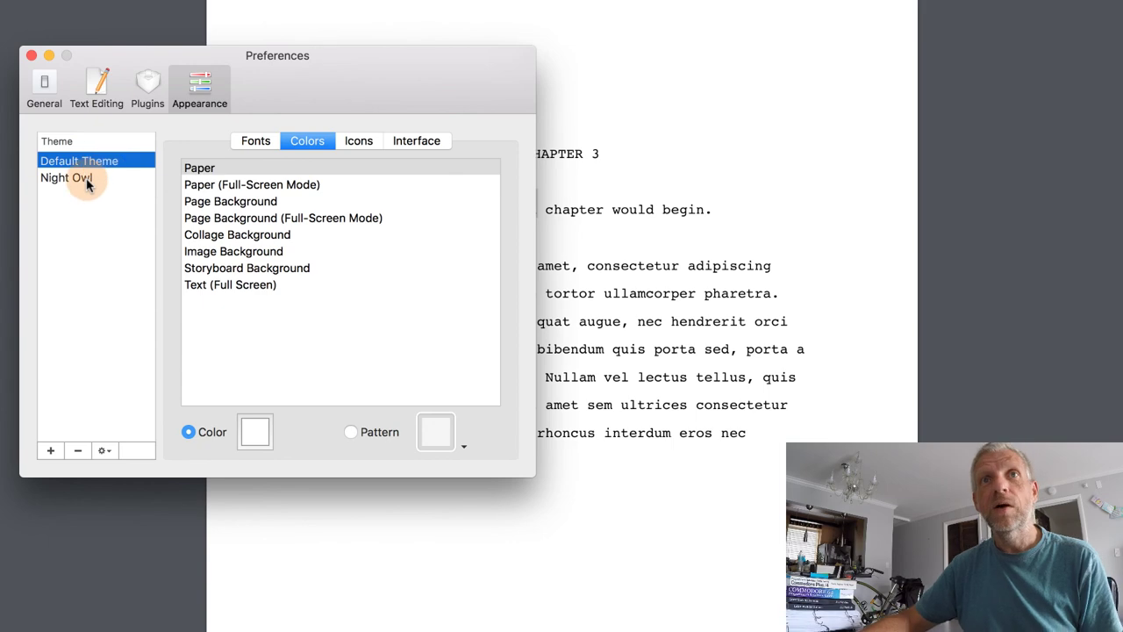
pyautogui.click(87, 181)
pyautogui.click(31, 55)
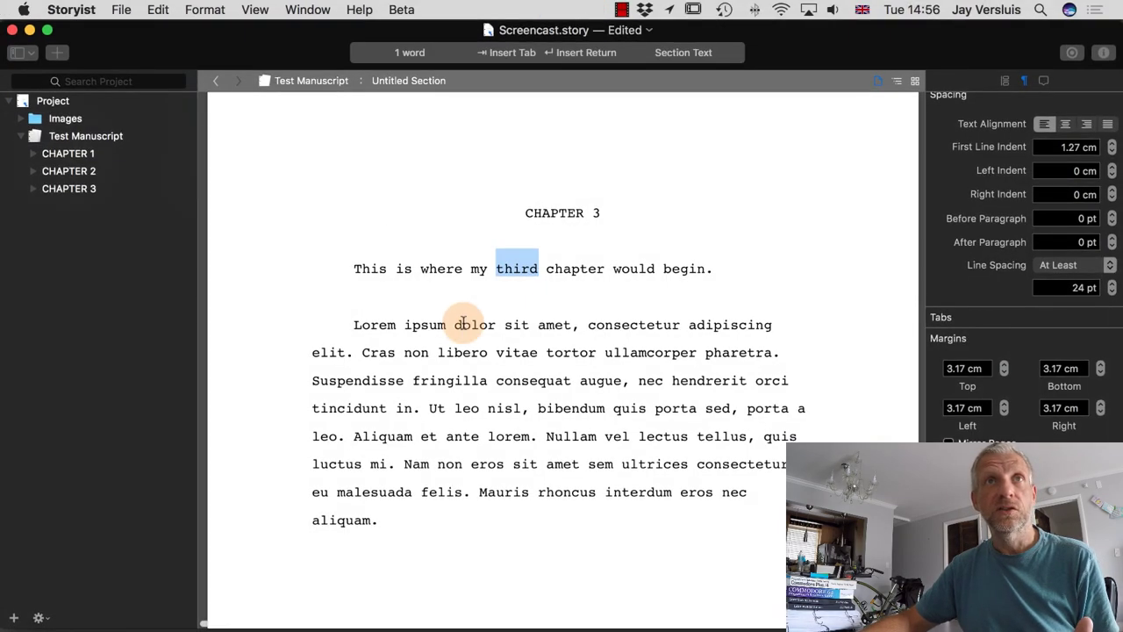
# Reopen the preferences, switch the windowed manuscript to the Default Theme, and close the preferences
pyautogui.click(71, 10)
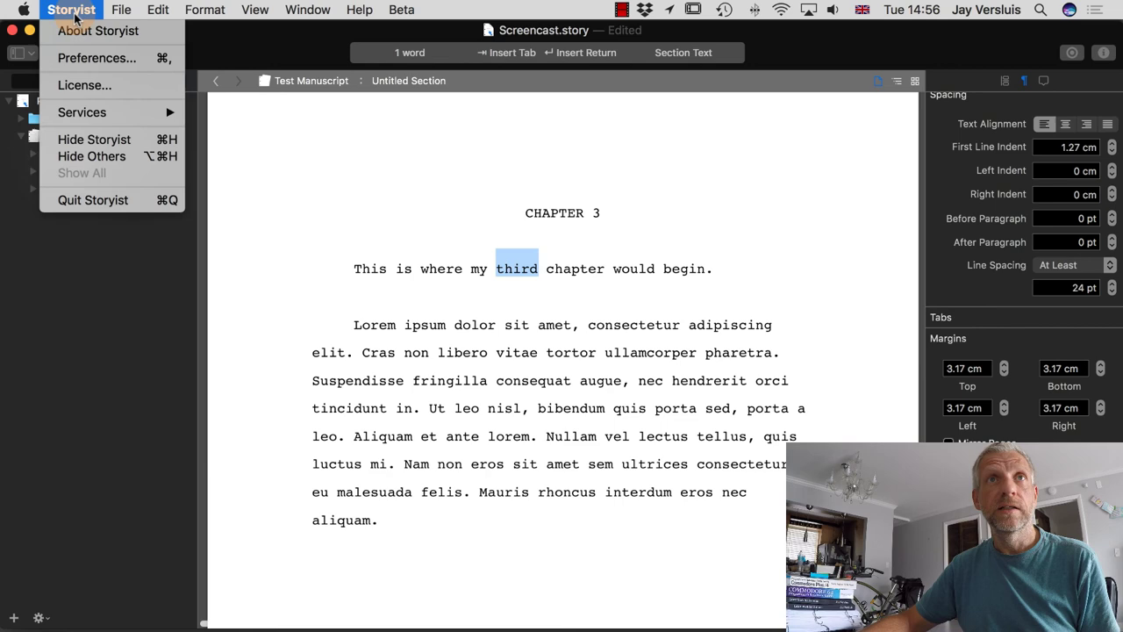
pyautogui.click(97, 58)
pyautogui.click(127, 161)
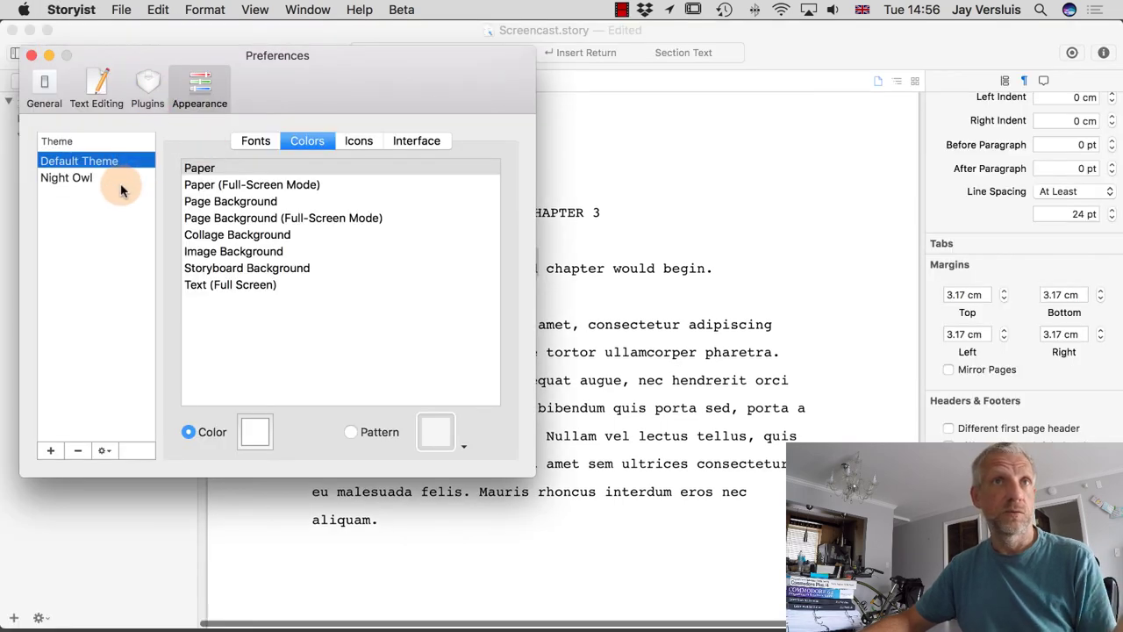
pyautogui.click(31, 55)
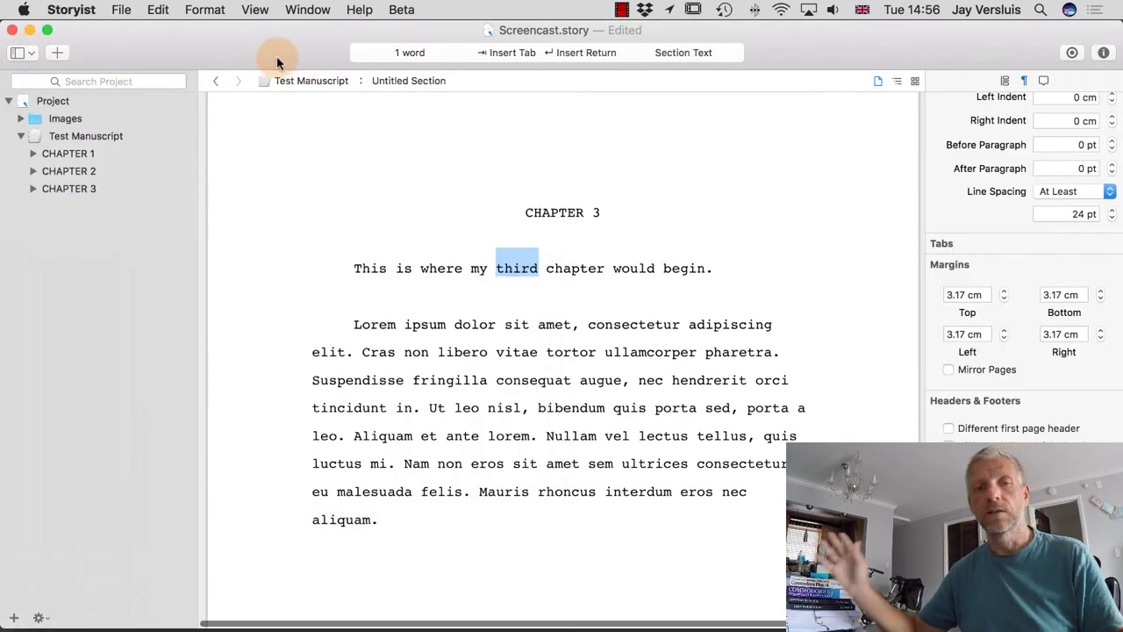